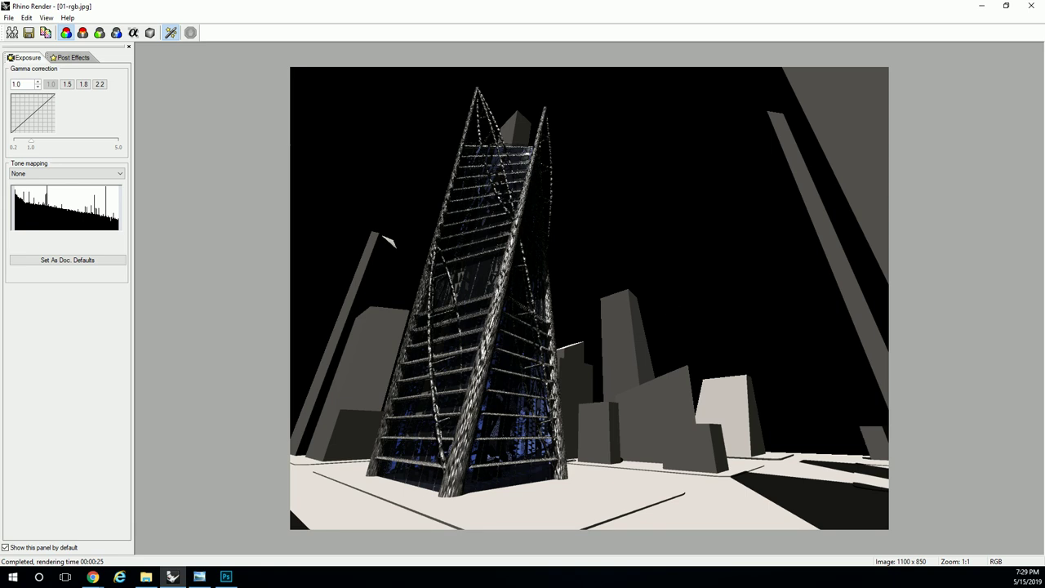
Compare the 01-rgb.jpg render with the 01.jpg mask, then minimize Photo Viewer and Rhino Render
{"action": "key", "text": "alt+Tab"}
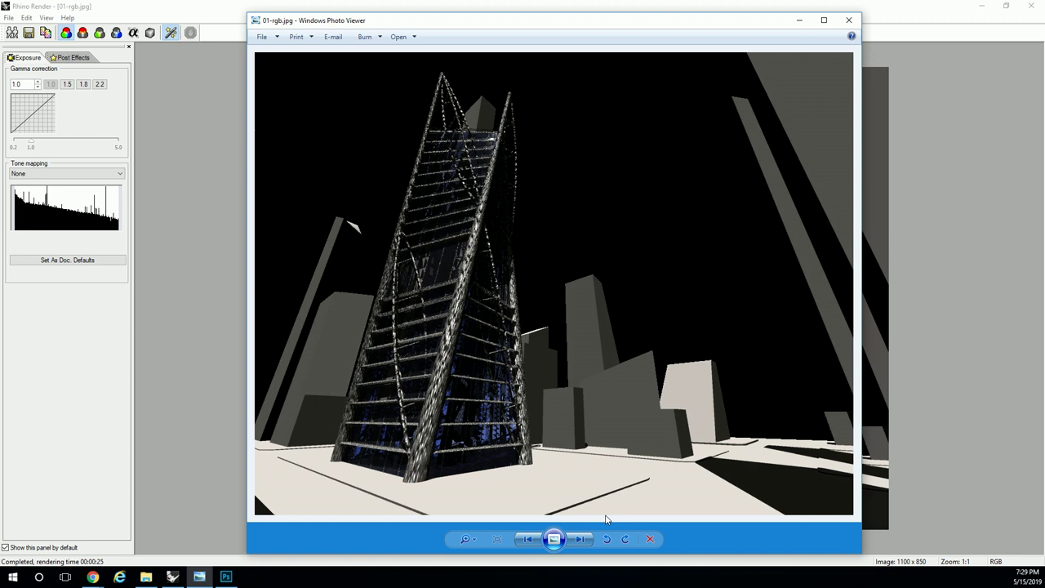
{"action": "left_click", "coordinate": [581, 541]}
{"action": "left_click", "coordinate": [525, 541]}
{"action": "left_click", "coordinate": [799, 20]}
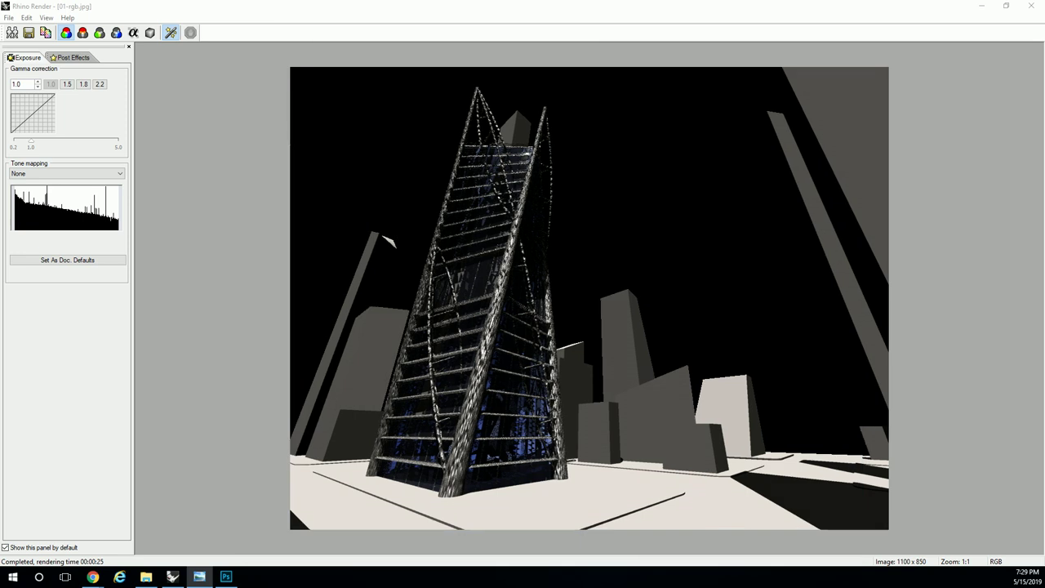
{"action": "left_click", "coordinate": [980, 5]}
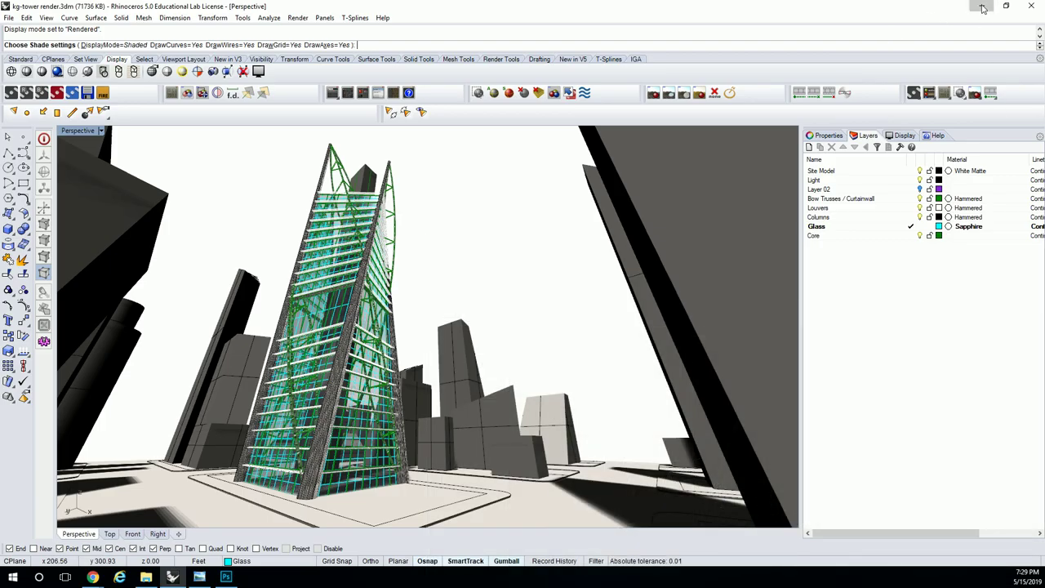
Open the 01-rgb.jpg render from the dump folder in Photoshop
{"action": "left_click", "coordinate": [981, 5]}
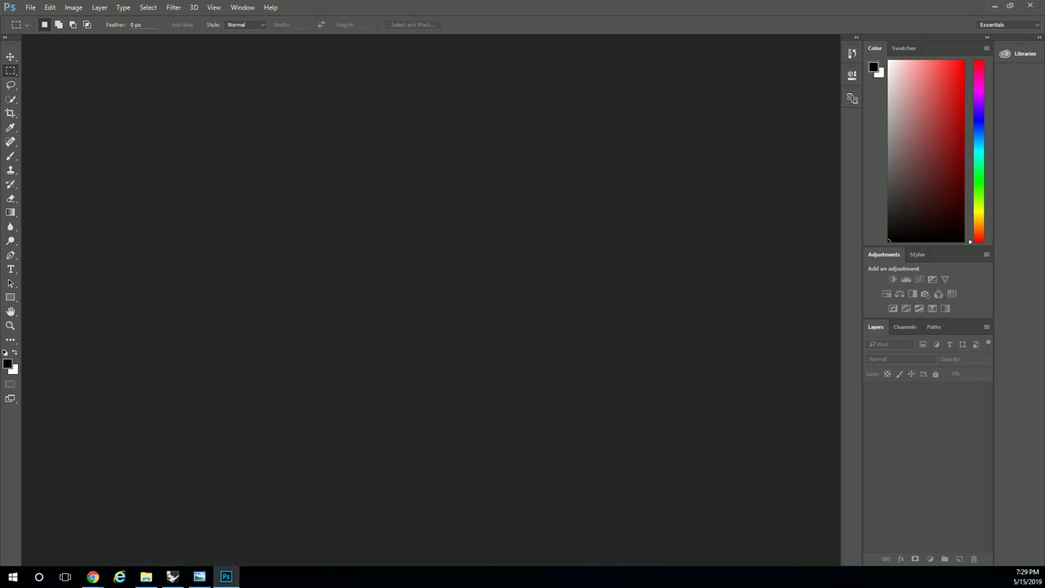
{"action": "key", "text": "alt+Tab"}
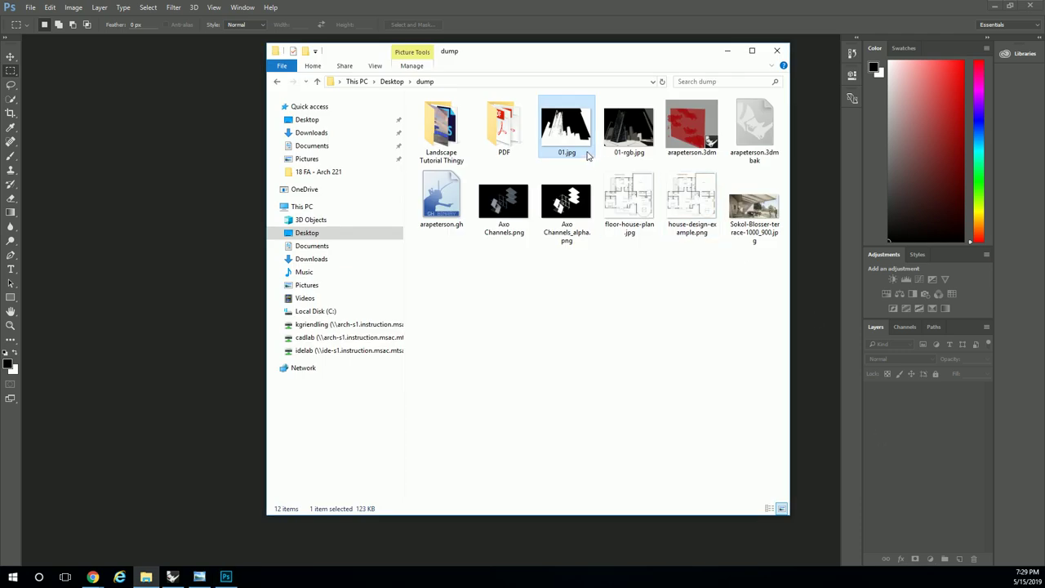
{"action": "left_click", "coordinate": [153, 181]}
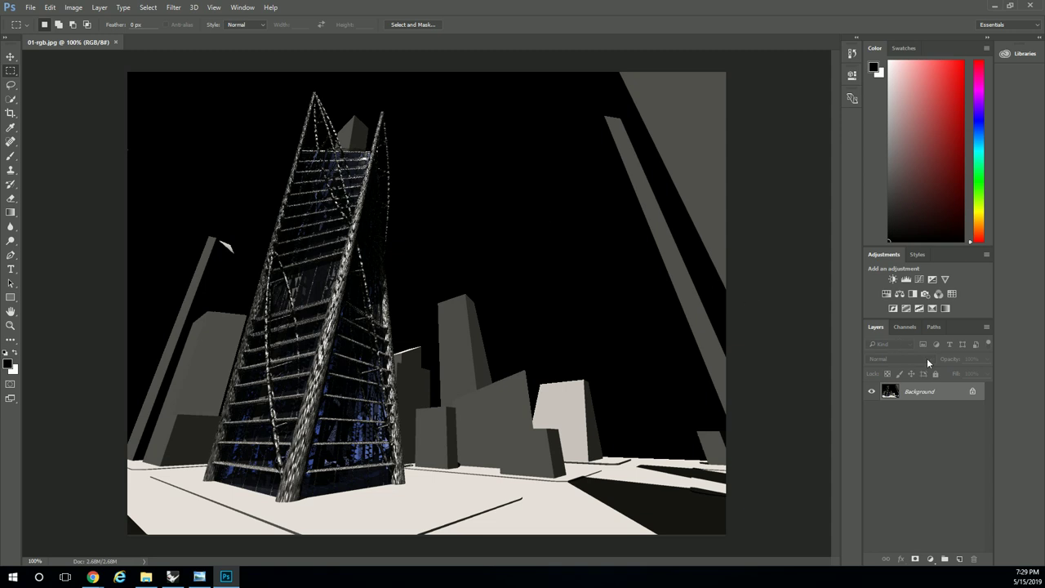
Unlock the 01-rgb.jpg Background layer so it becomes an editable, selected Layer 0
{"action": "left_click", "coordinate": [971, 391]}
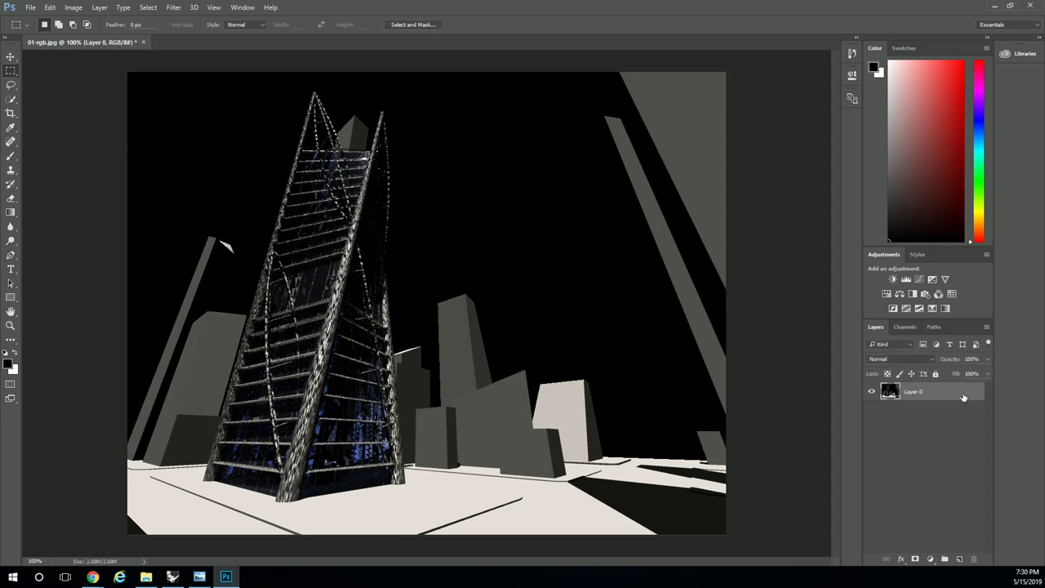
{"action": "left_click", "coordinate": [950, 449]}
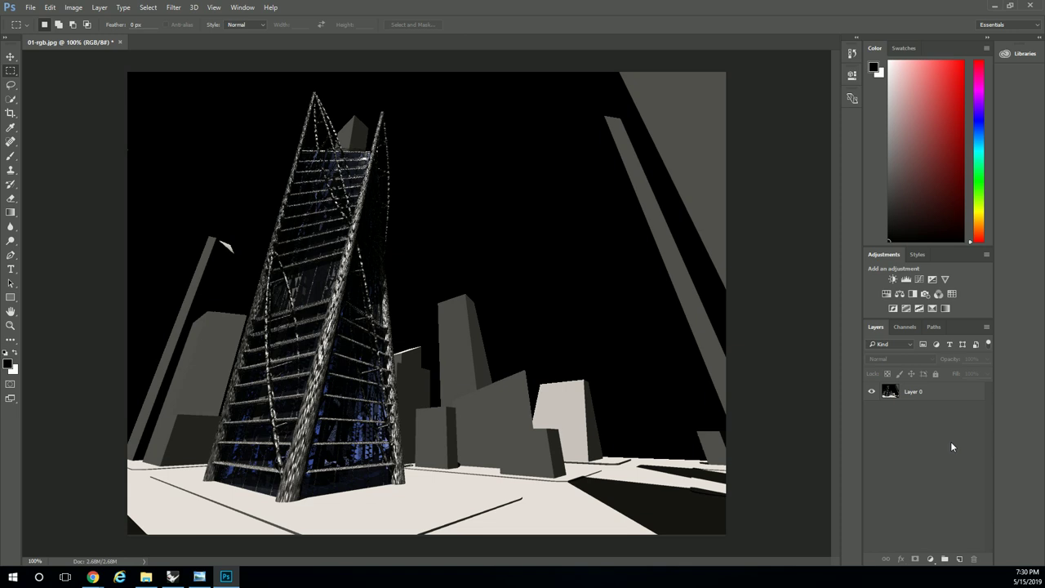
{"action": "left_click", "coordinate": [973, 395]}
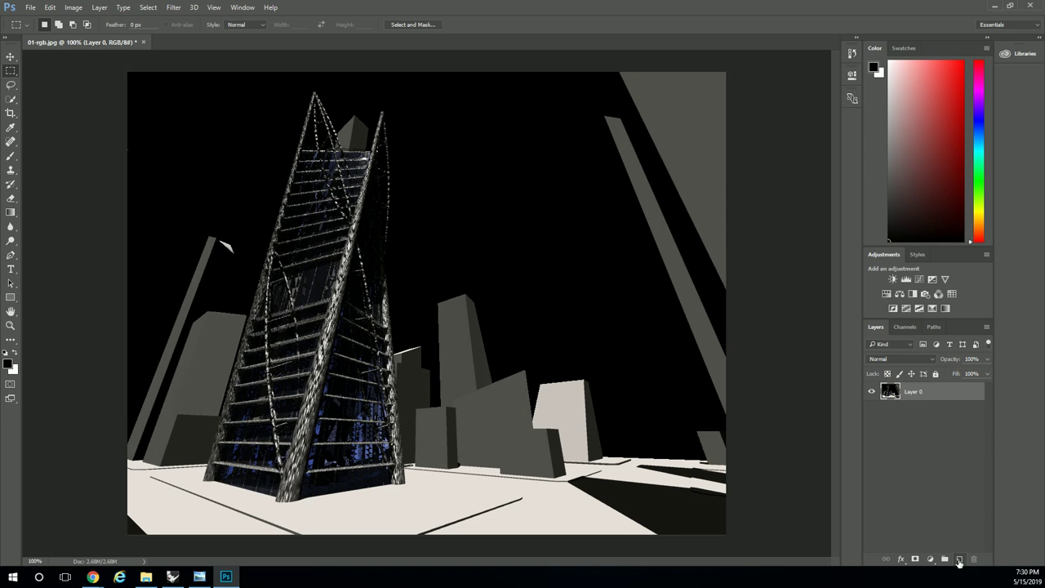
Add a white layer mask to Layer 0 after glancing at the Channels panel
{"action": "left_click", "coordinate": [905, 327]}
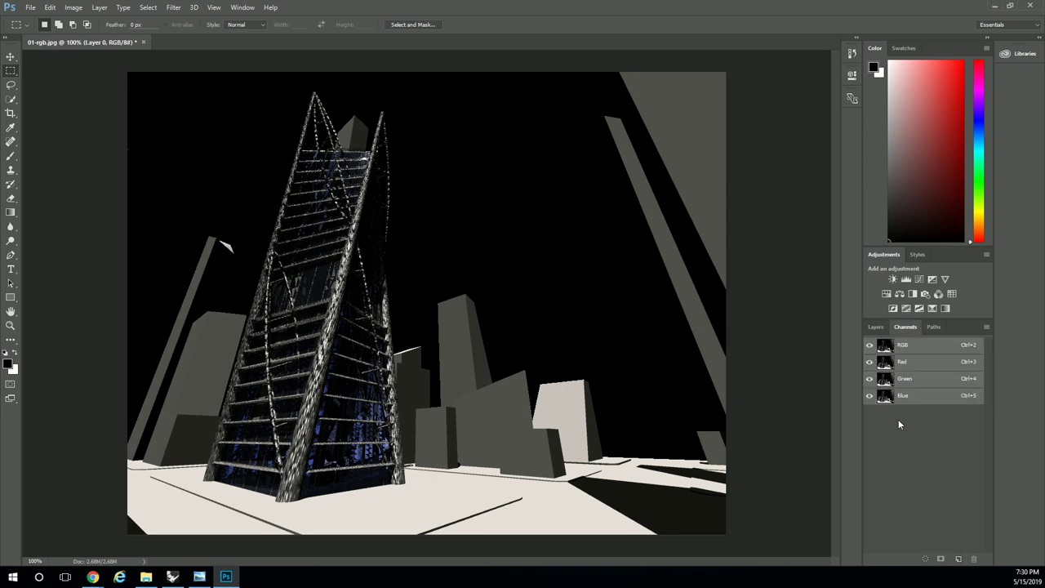
{"action": "left_click", "coordinate": [875, 326]}
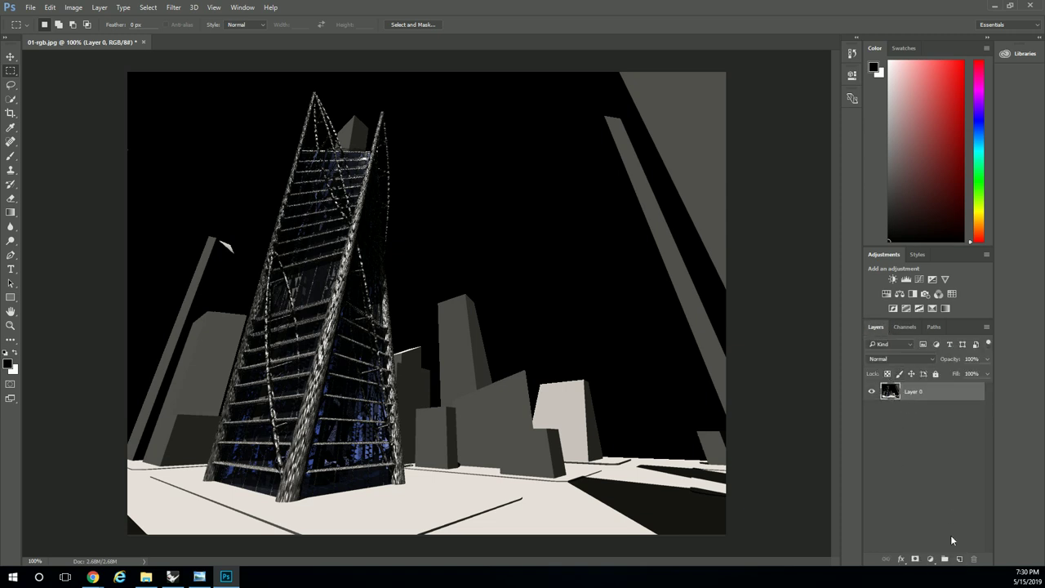
{"action": "left_click", "coordinate": [930, 558]}
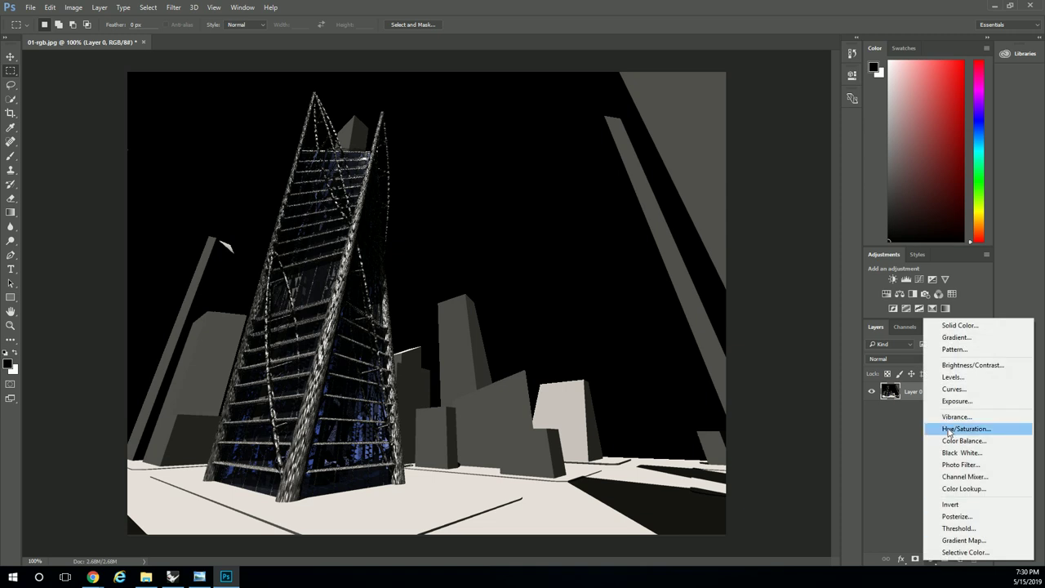
{"action": "left_click", "coordinate": [907, 557]}
{"action": "left_click", "coordinate": [914, 559]}
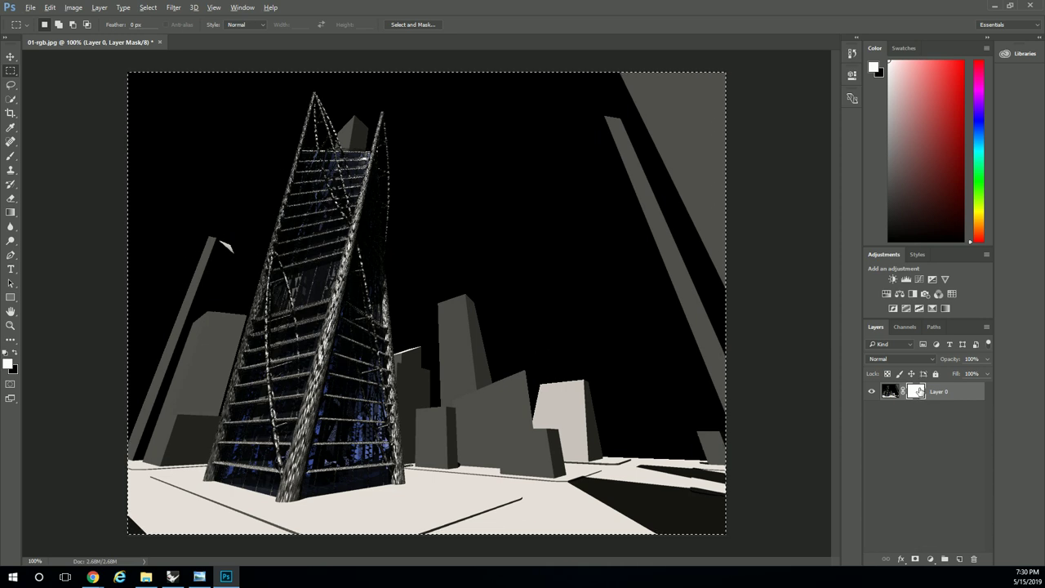
Display Layer 0's all-white mask on the canvas in place of the tower render
{"action": "left_click", "coordinate": [916, 392], "text": "alt"}
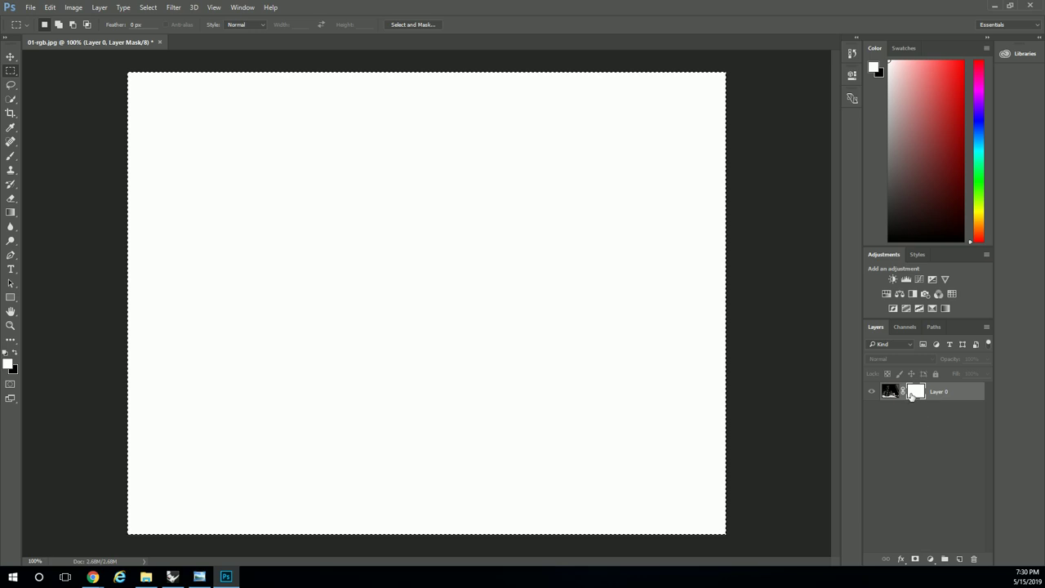
{"action": "left_click", "coordinate": [912, 393], "text": "alt"}
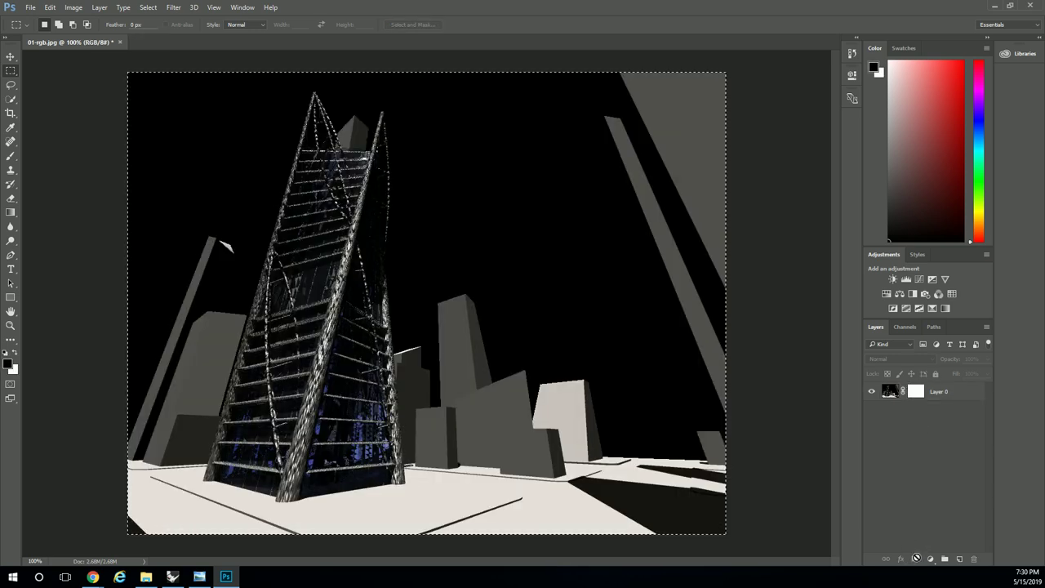
{"action": "left_click", "coordinate": [917, 392]}
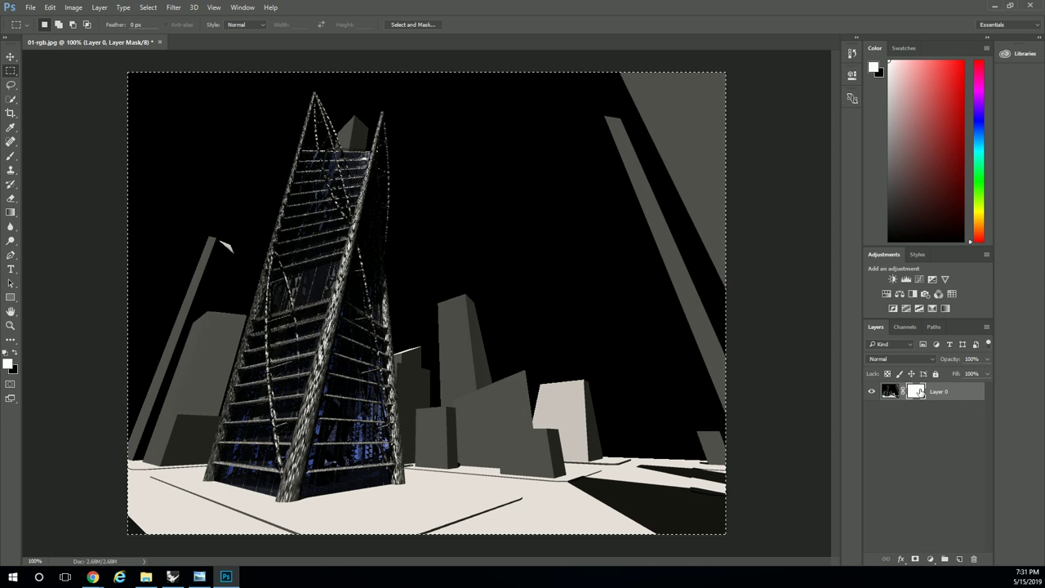
{"action": "left_click", "coordinate": [919, 393], "text": "alt"}
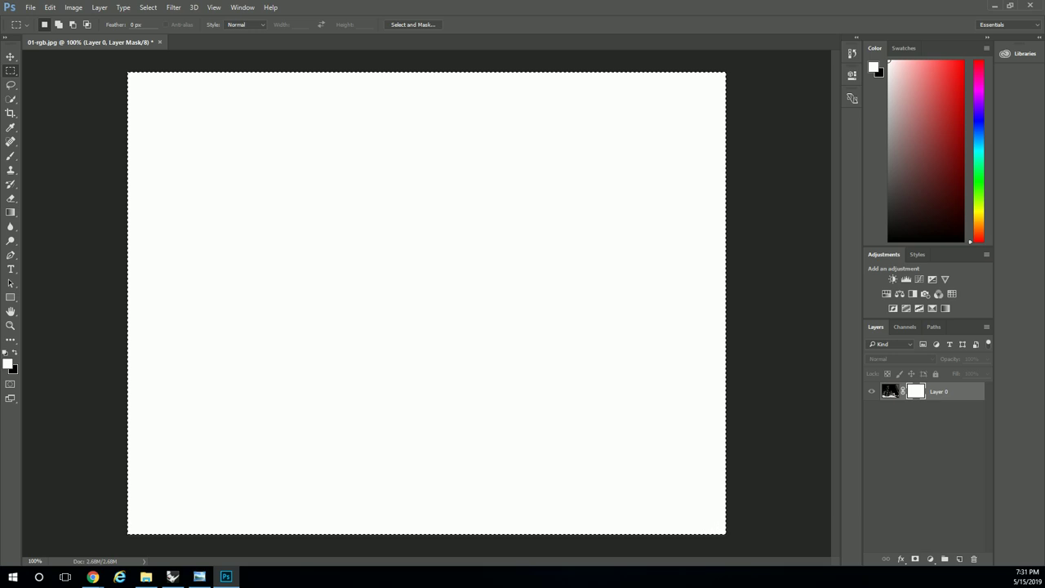
Place 01.jpg from the dump folder into the document as layer 01
{"action": "key", "text": "alt+Tab"}
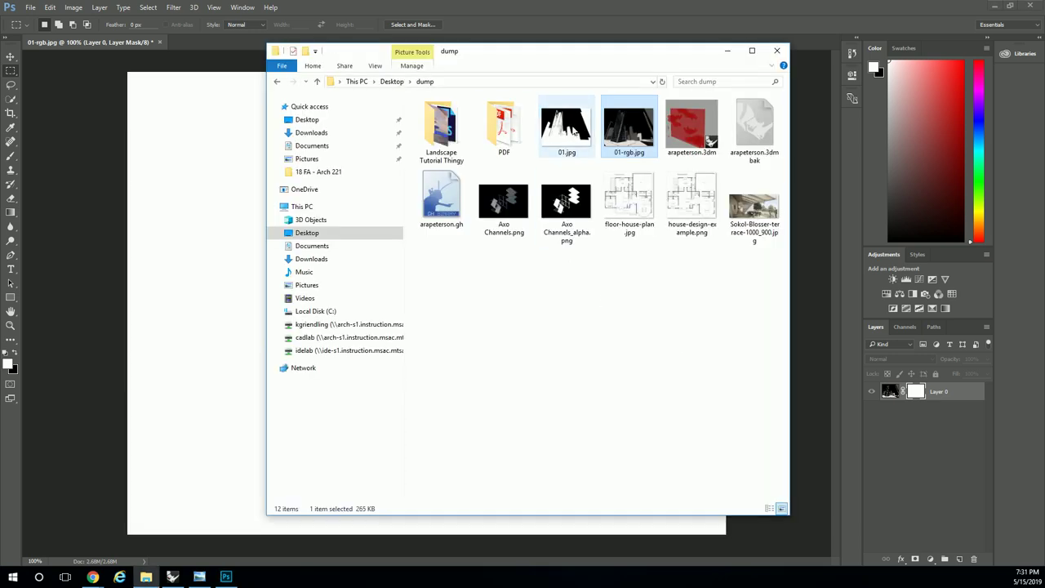
{"action": "left_click_drag", "start_coordinate": [567, 126], "coordinate": [226, 183]}
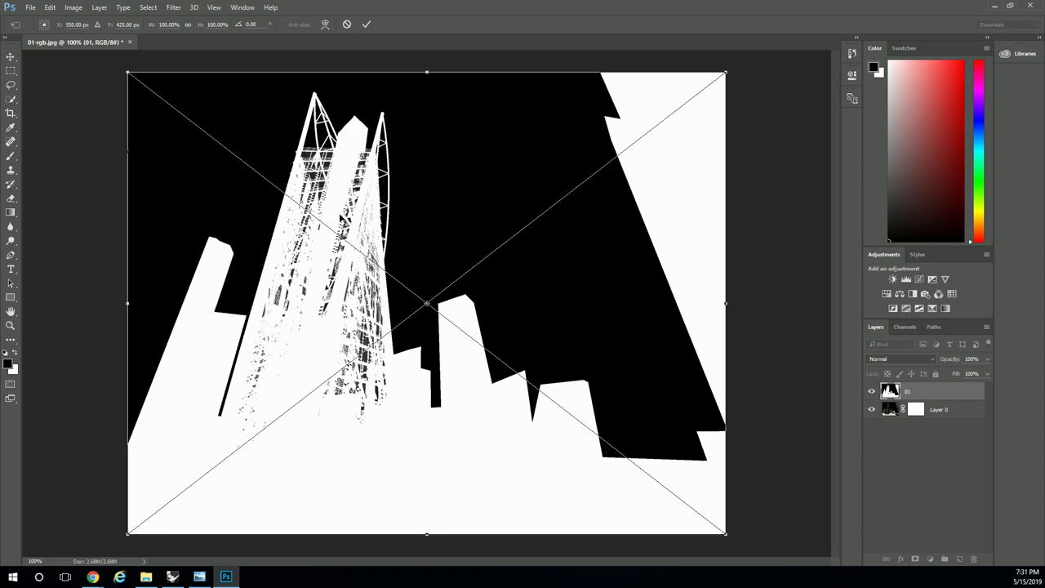
{"action": "key", "text": "Return"}
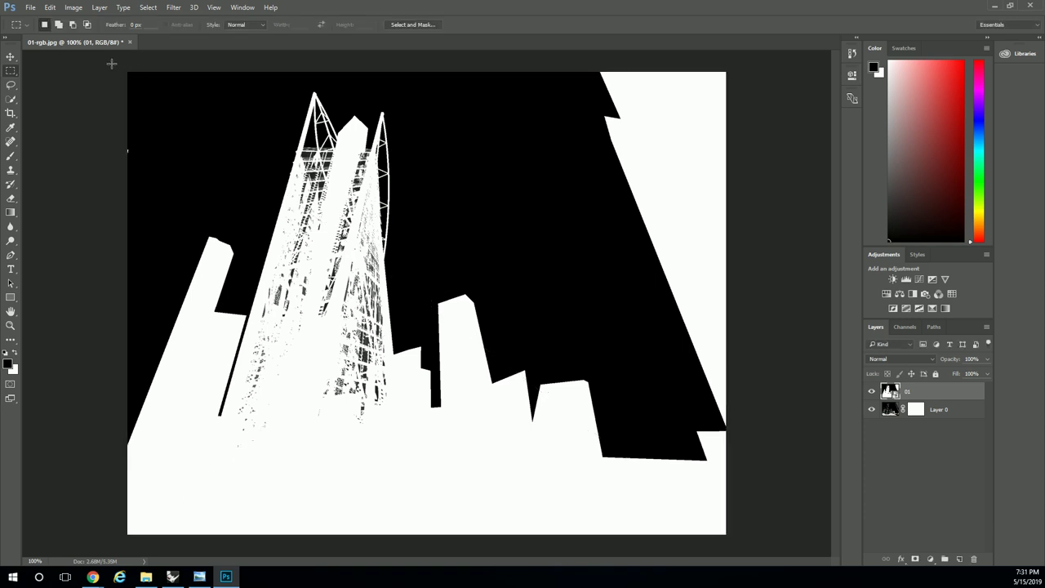
Paste the 01 silhouette into Layer 0's mask and deselect
{"action": "left_click_drag", "start_coordinate": [127, 72], "coordinate": [726, 534]}
{"action": "left_click", "coordinate": [917, 411]}
{"action": "left_click", "coordinate": [916, 409], "text": "alt"}
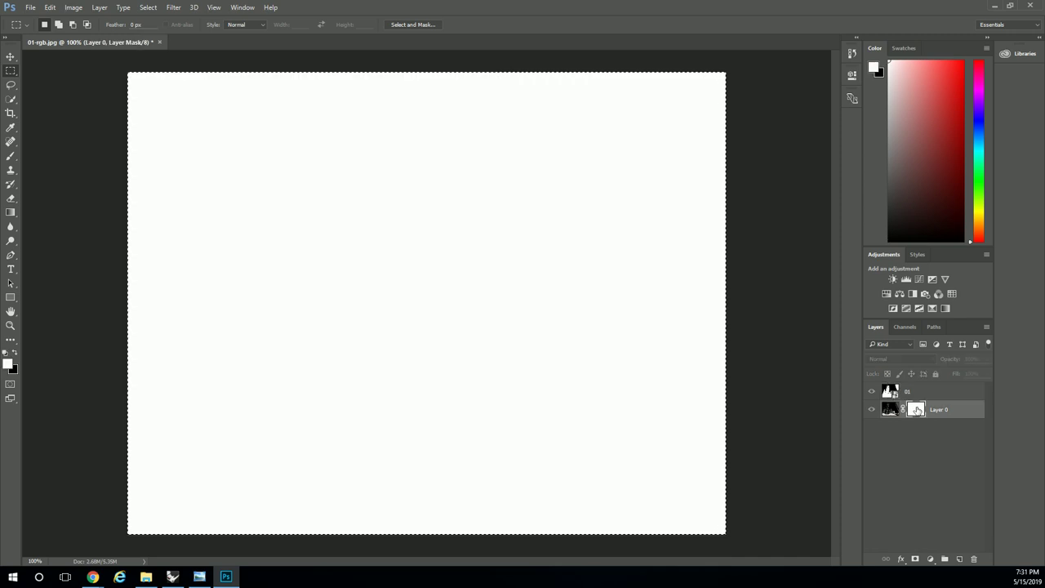
{"action": "key", "text": "ctrl+v"}
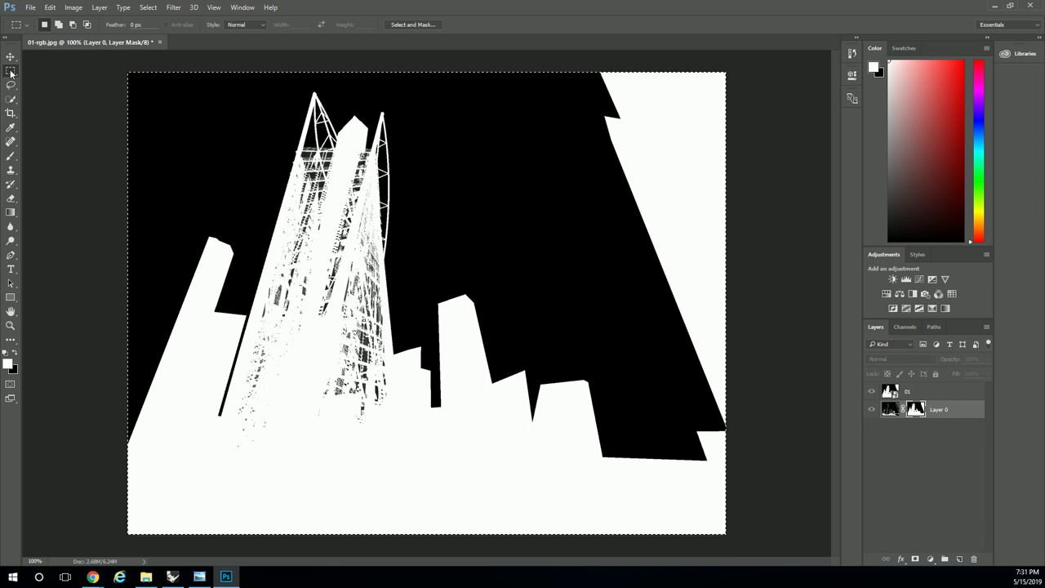
{"action": "key", "text": "ctrl+d"}
Hide layer 01, zoom in to inspect the masked tower, then zoom back out to 100%
{"action": "left_click", "coordinate": [871, 391]}
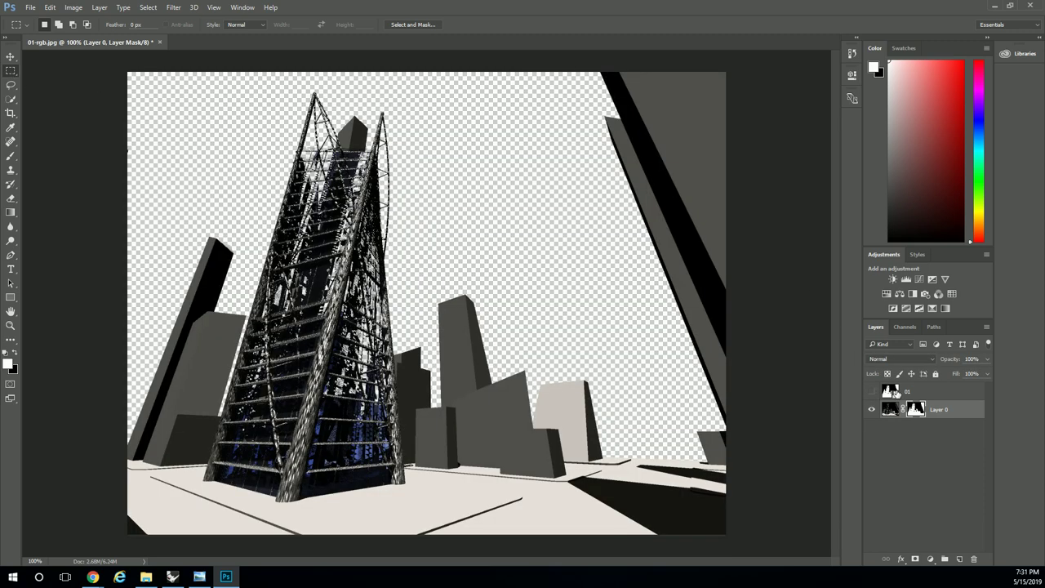
{"action": "left_click", "coordinate": [894, 410]}
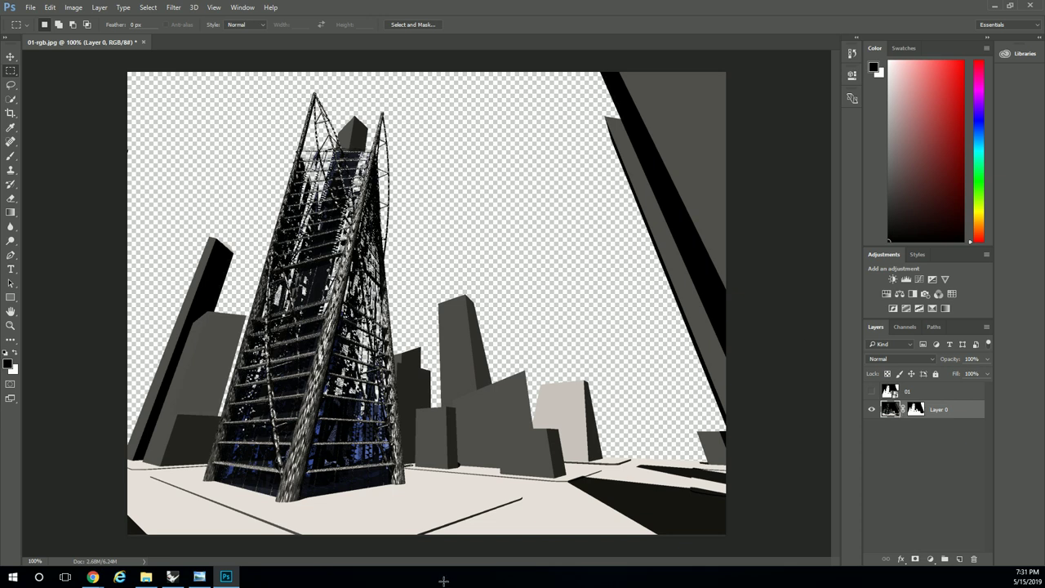
{"action": "left_click", "coordinate": [11, 325]}
{"action": "left_click", "coordinate": [358, 324]}
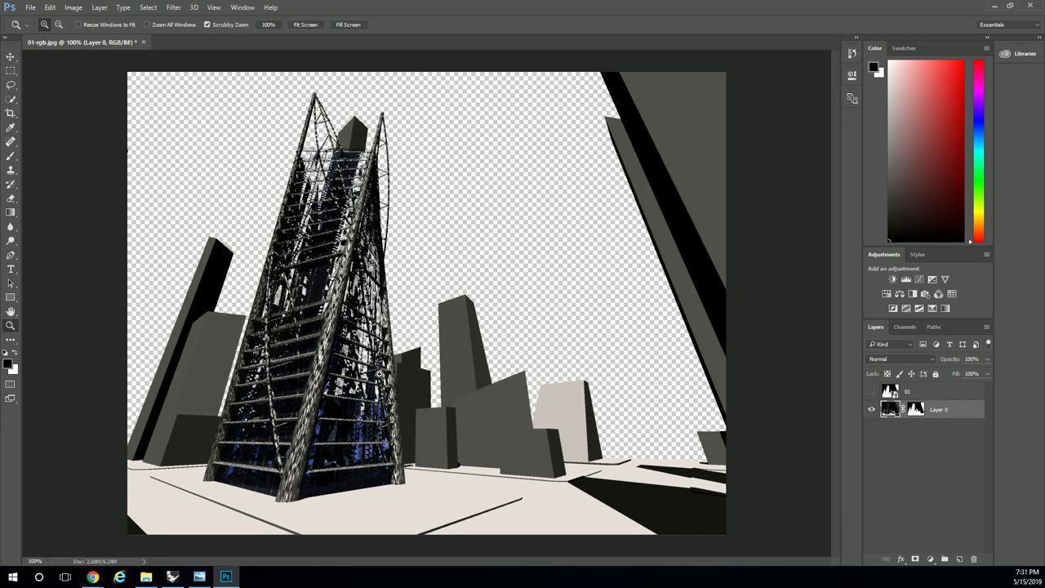
{"action": "left_click", "coordinate": [356, 322]}
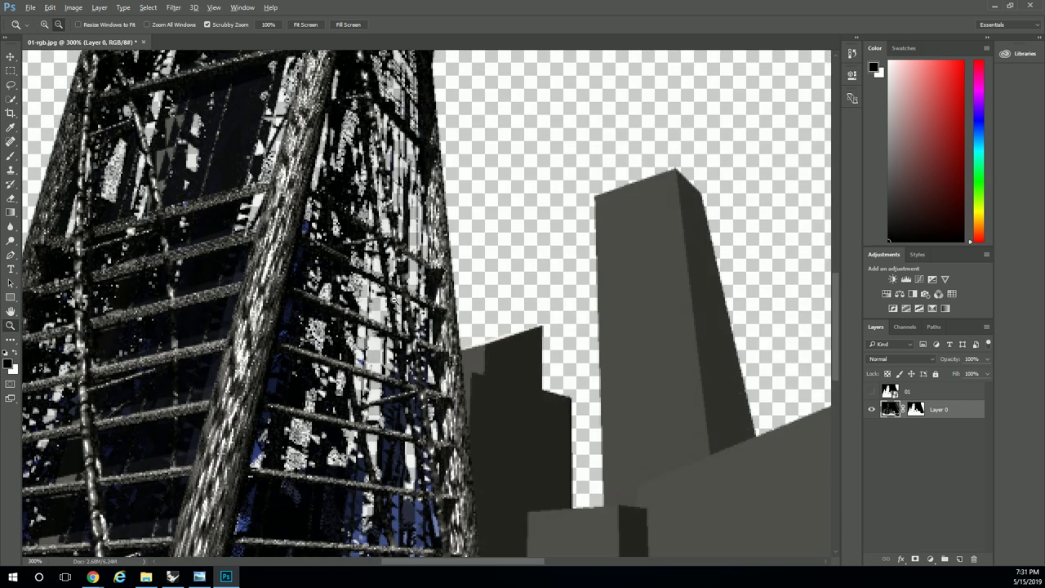
{"action": "left_click", "coordinate": [395, 300], "text": "alt"}
{"action": "left_click", "coordinate": [392, 293], "text": "alt"}
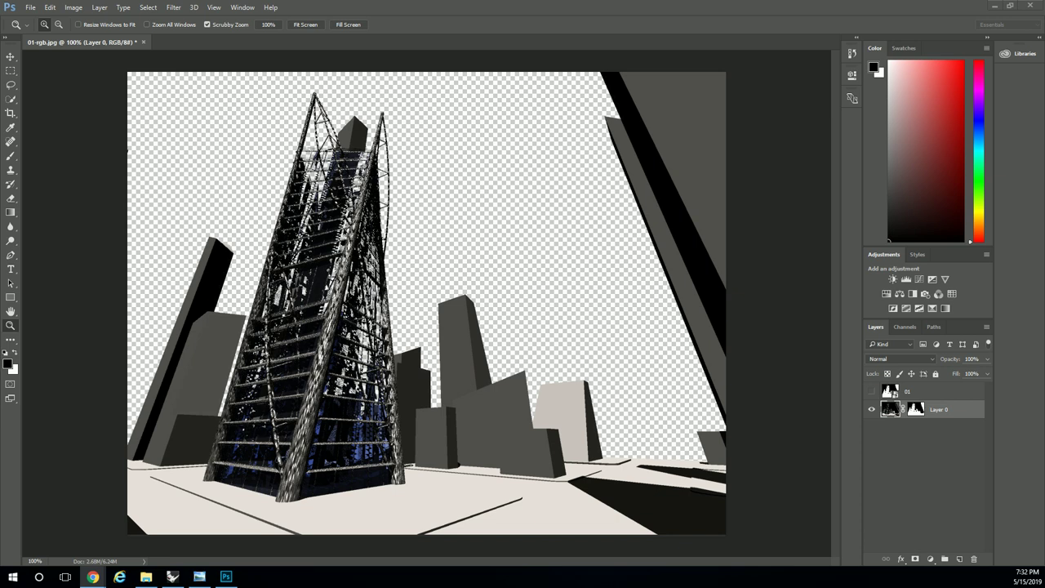
Search Chrome images for 'sky background'
{"action": "left_click", "coordinate": [92, 577]}
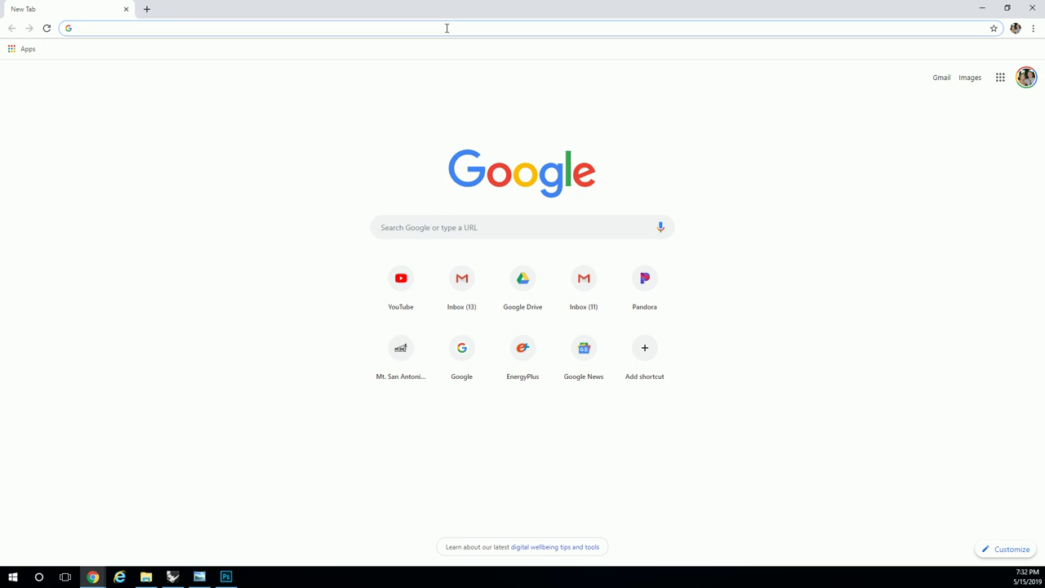
{"action": "type", "text": "sky background"}
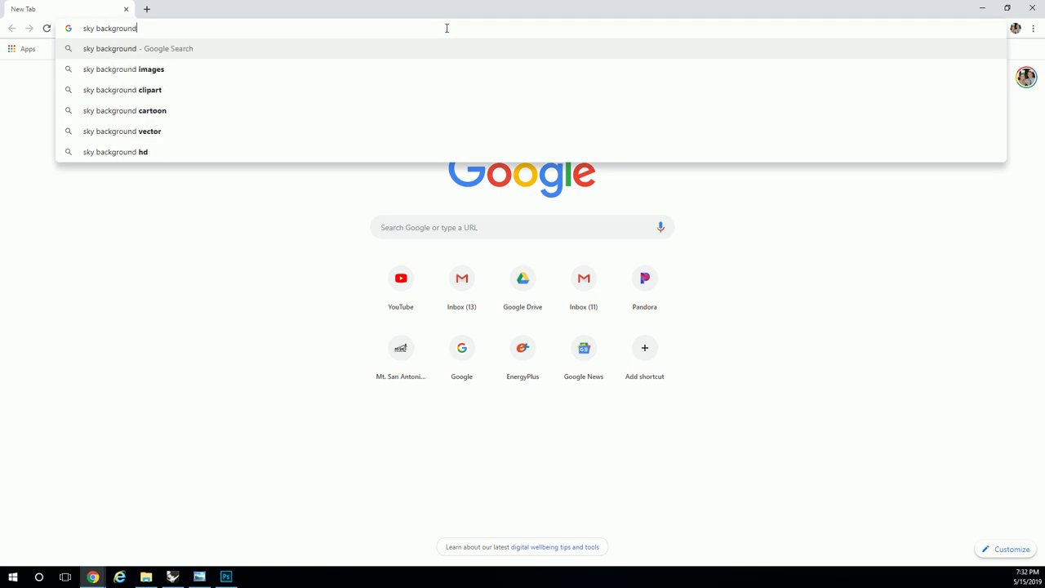
{"action": "key", "text": "Return"}
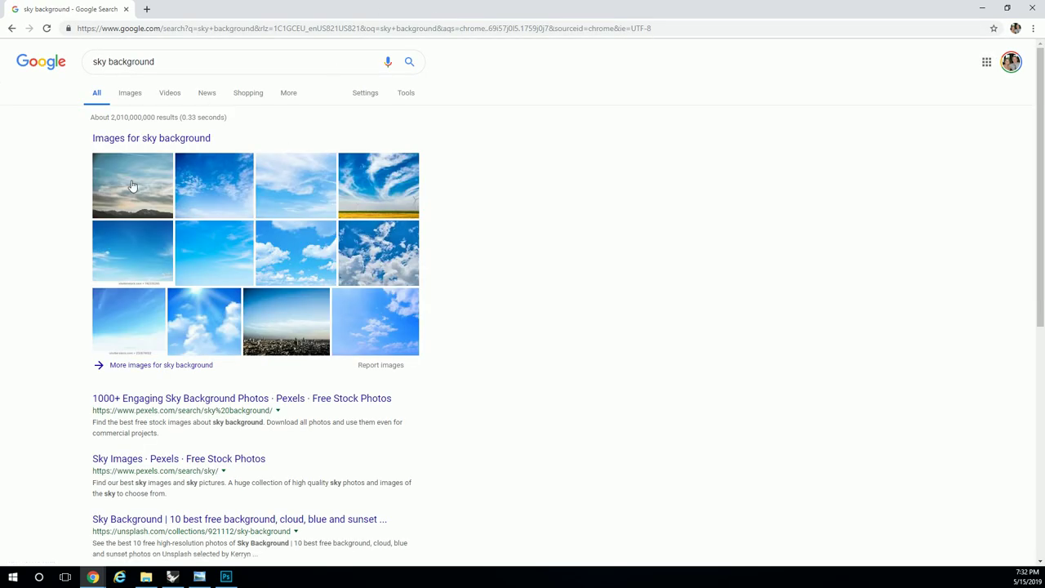
{"action": "left_click", "coordinate": [142, 198]}
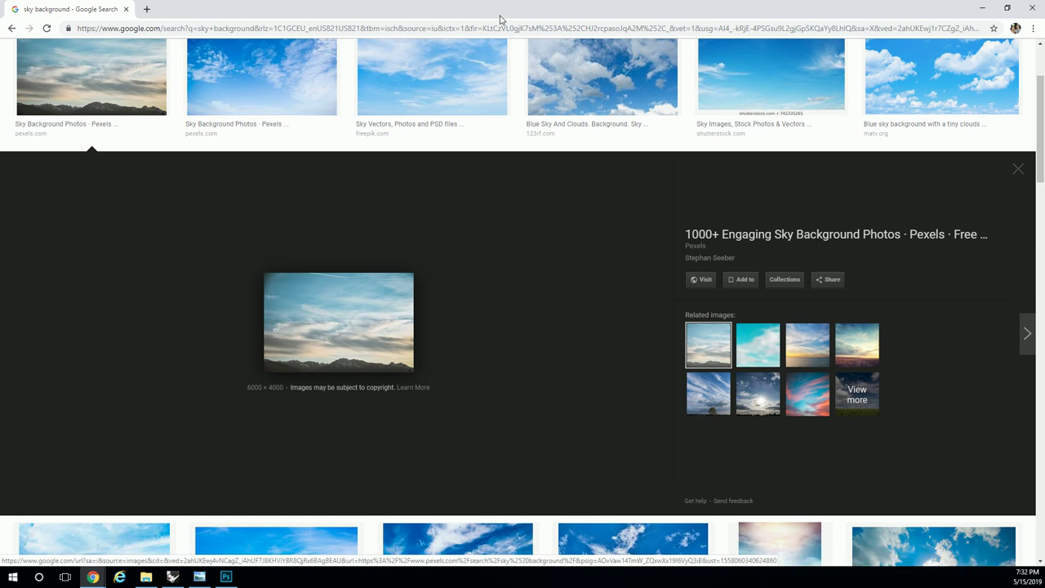
Copy the 1920×1281 Free Sky Backgrounds cloudy sunset image from the results
{"action": "left_click_drag", "start_coordinate": [499, 17], "coordinate": [783, 53]}
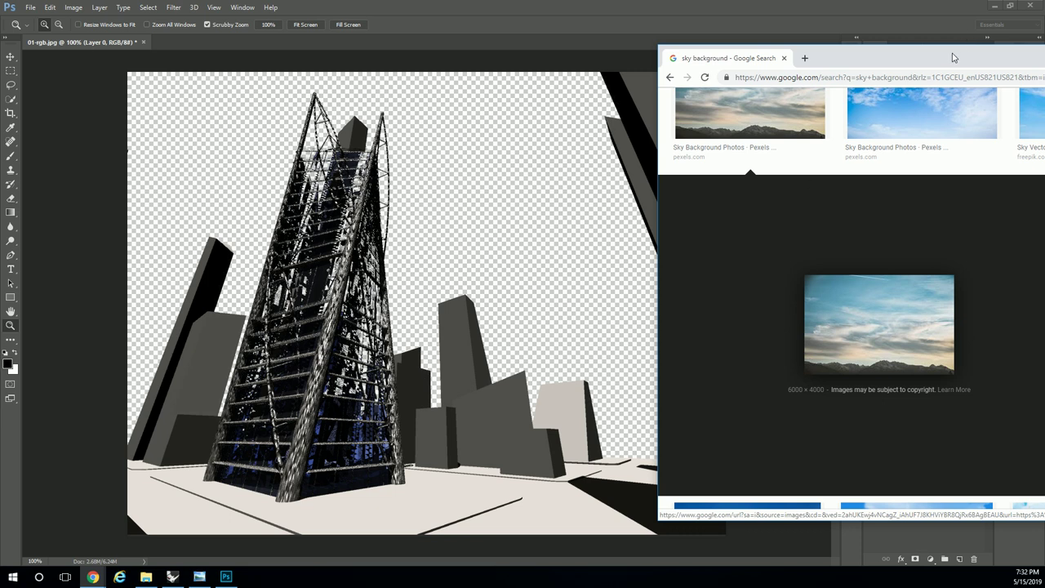
{"action": "left_click_drag", "start_coordinate": [956, 61], "coordinate": [489, 19]}
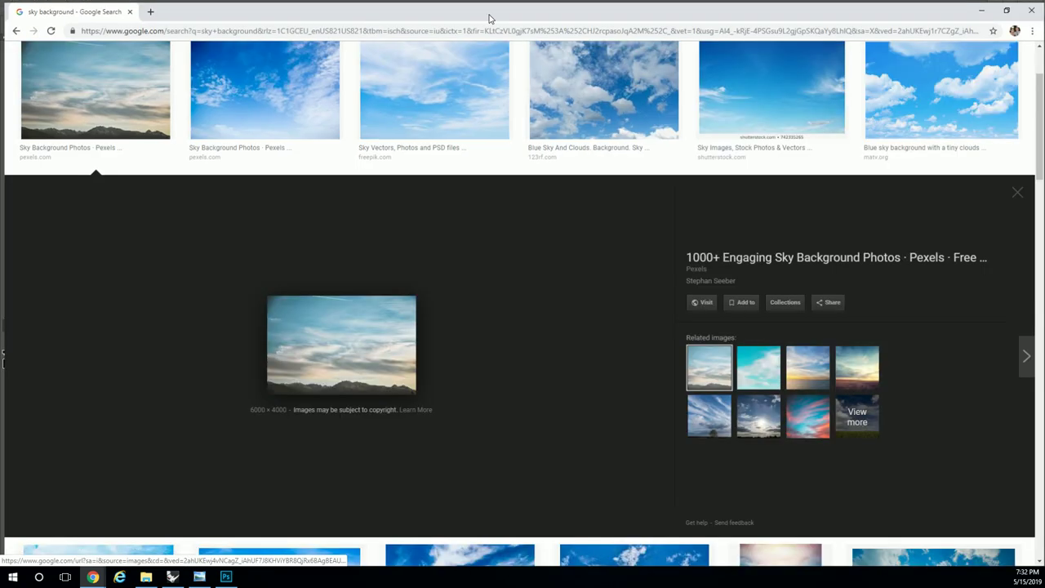
{"action": "scroll", "coordinate": [437, 269], "scroll_direction": "down", "scroll_amount": 3}
{"action": "scroll", "coordinate": [433, 253], "scroll_direction": "down", "scroll_amount": 1}
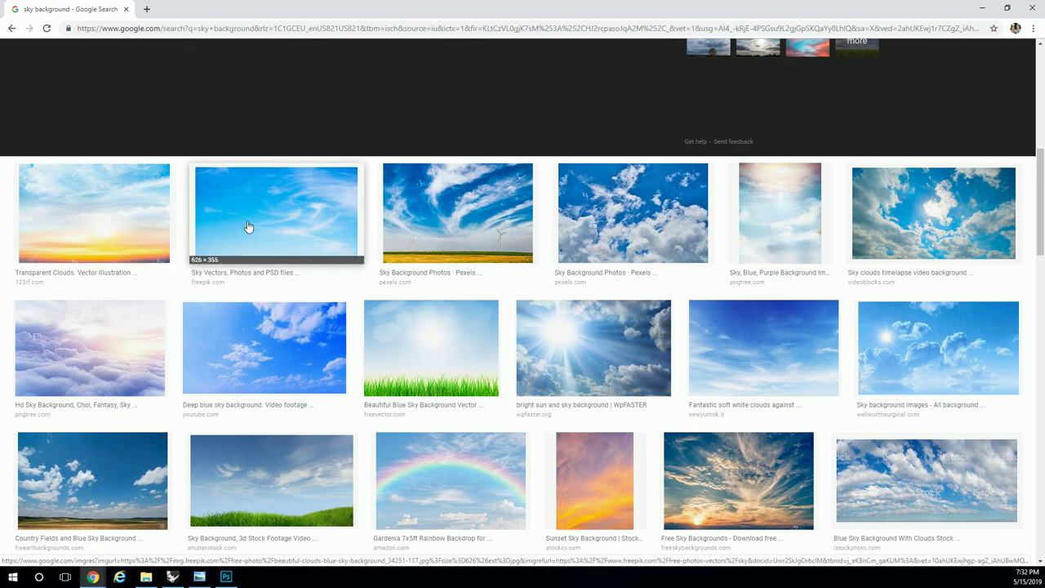
{"action": "scroll", "coordinate": [249, 231], "scroll_direction": "down", "scroll_amount": 3}
{"action": "left_click", "coordinate": [739, 244]}
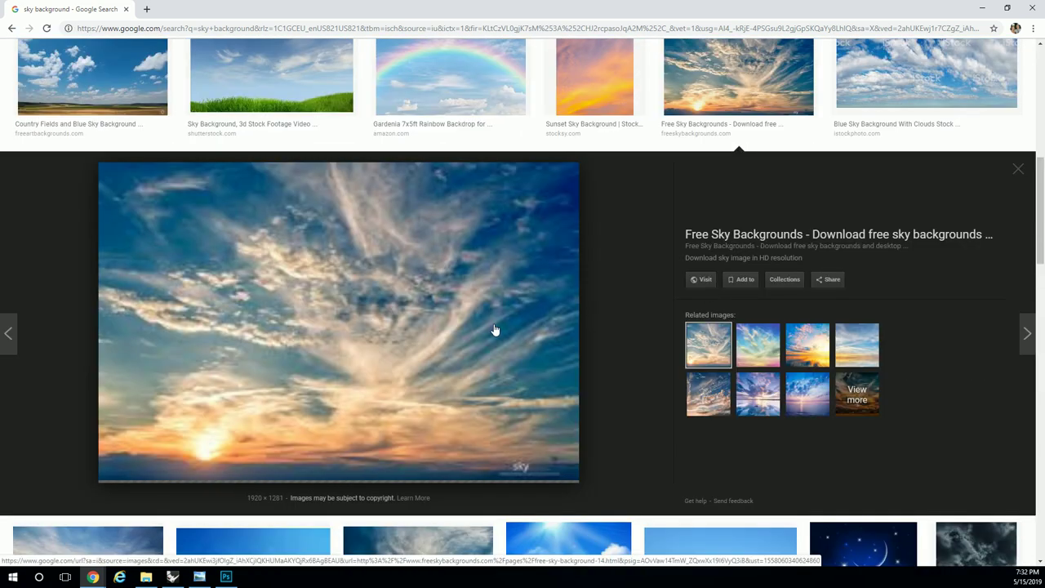
{"action": "right_click", "coordinate": [437, 364]}
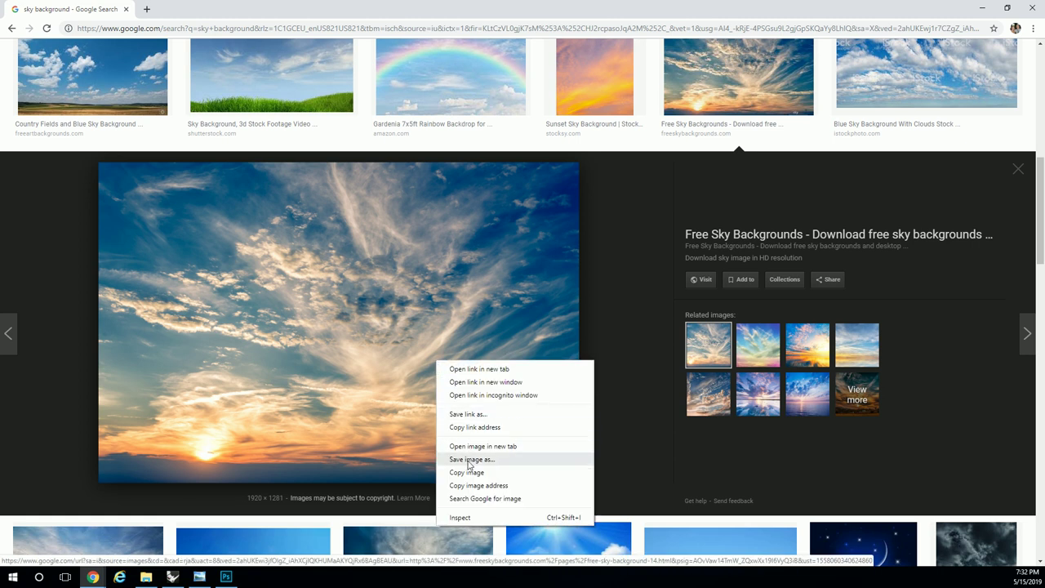
{"action": "left_click", "coordinate": [497, 471]}
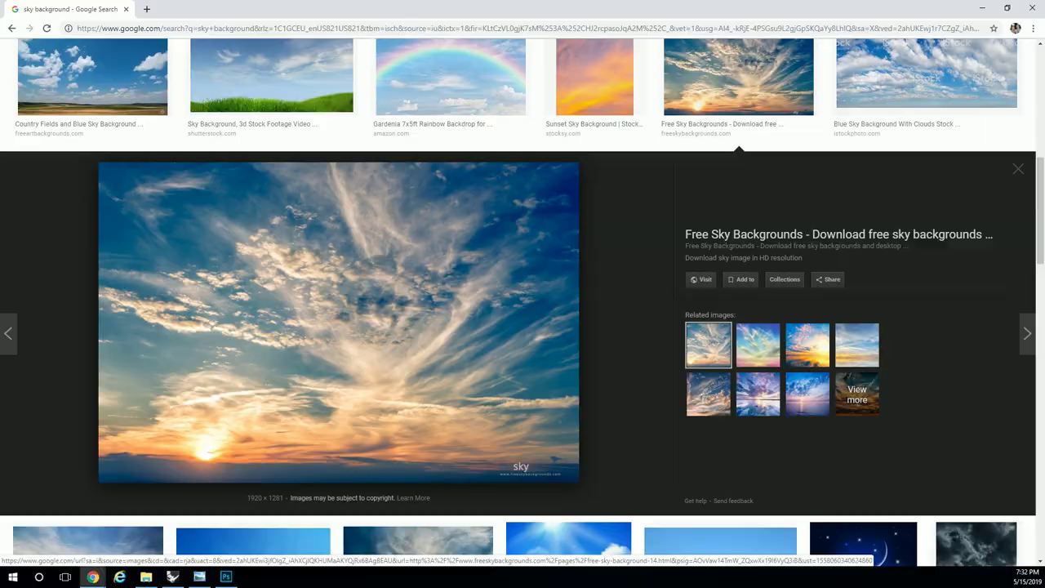
{"action": "key", "text": "alt+Tab"}
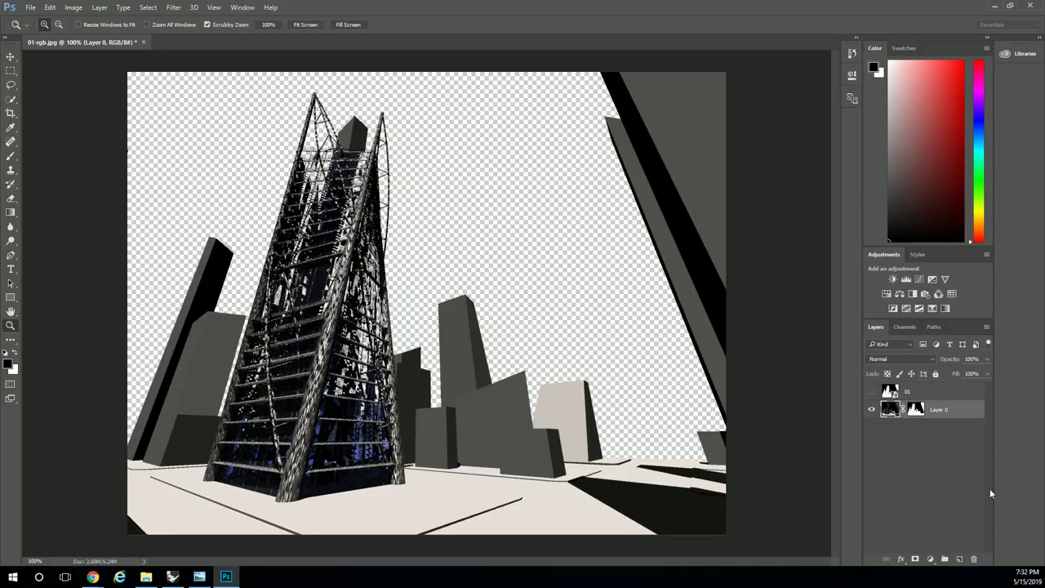
Paste the sunset sky as Layer 1 beneath Layer 0 and free-transform it to fill the canvas
{"action": "key", "text": "ctrl+v"}
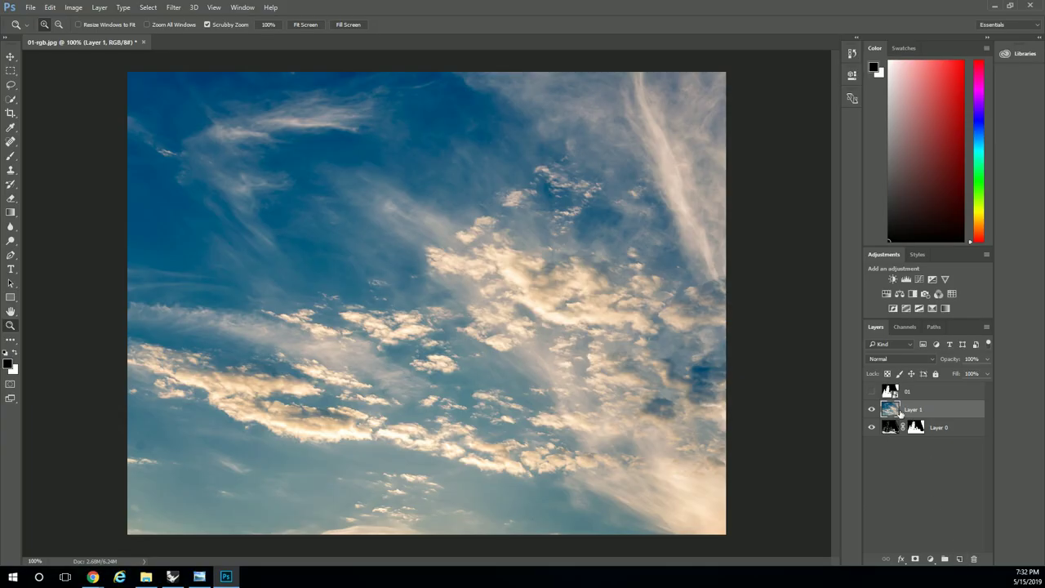
{"action": "left_click_drag", "start_coordinate": [901, 412], "coordinate": [897, 439]}
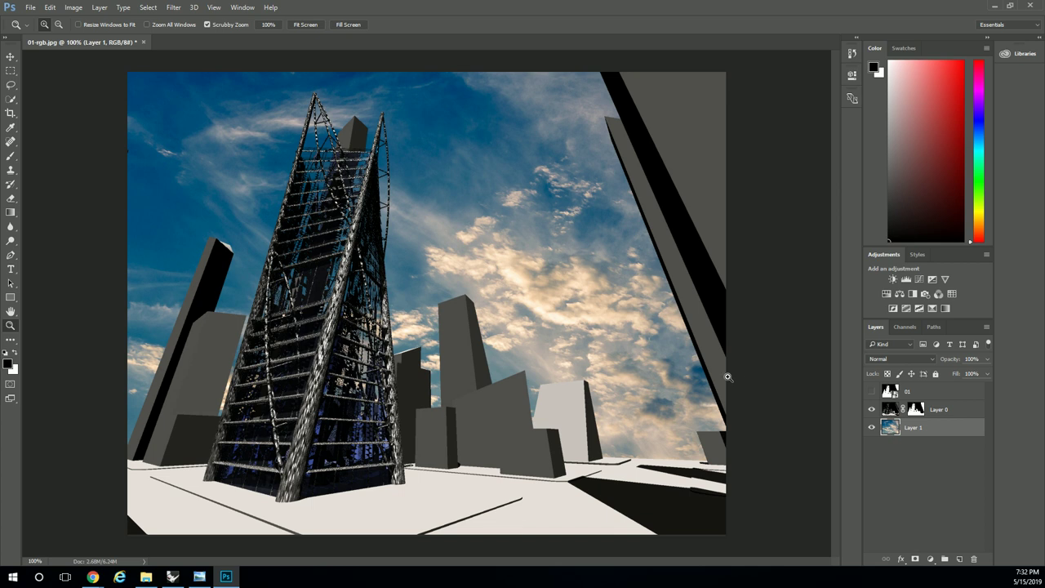
{"action": "left_click", "coordinate": [11, 70]}
{"action": "right_click", "coordinate": [490, 181]}
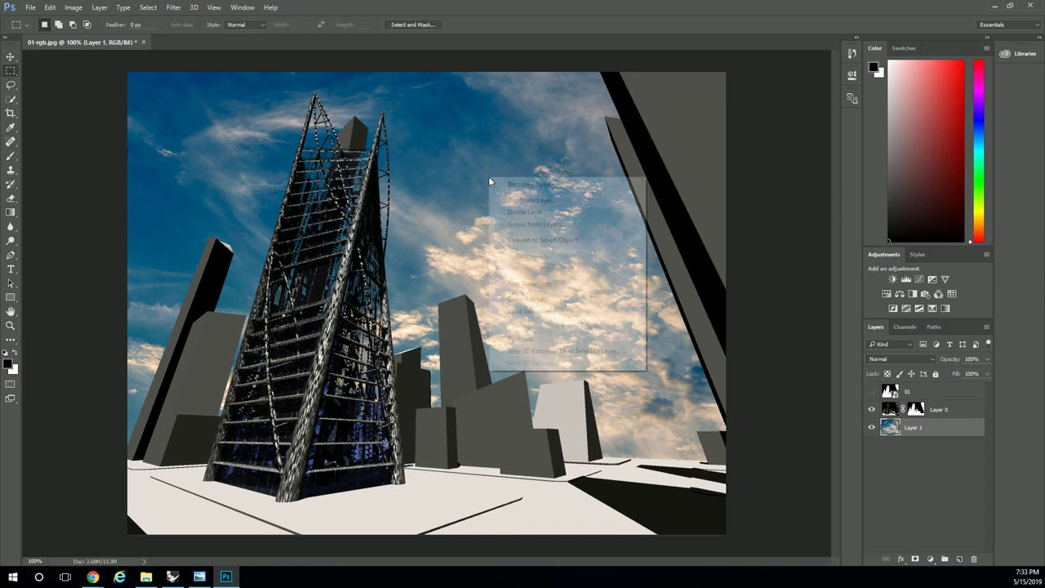
{"action": "left_click", "coordinate": [529, 283]}
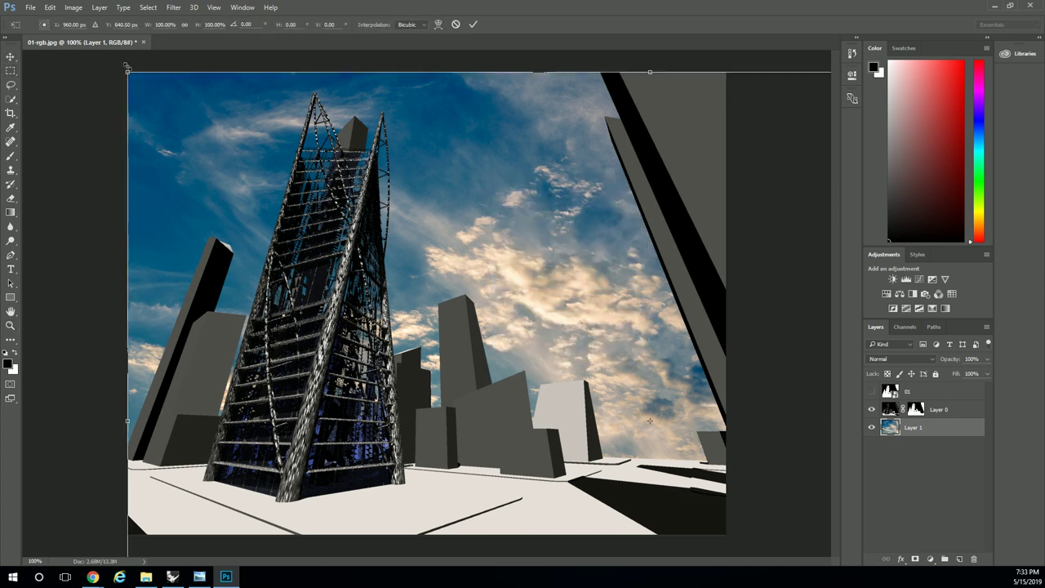
{"action": "left_click_drag", "start_coordinate": [129, 70], "coordinate": [325, 222]}
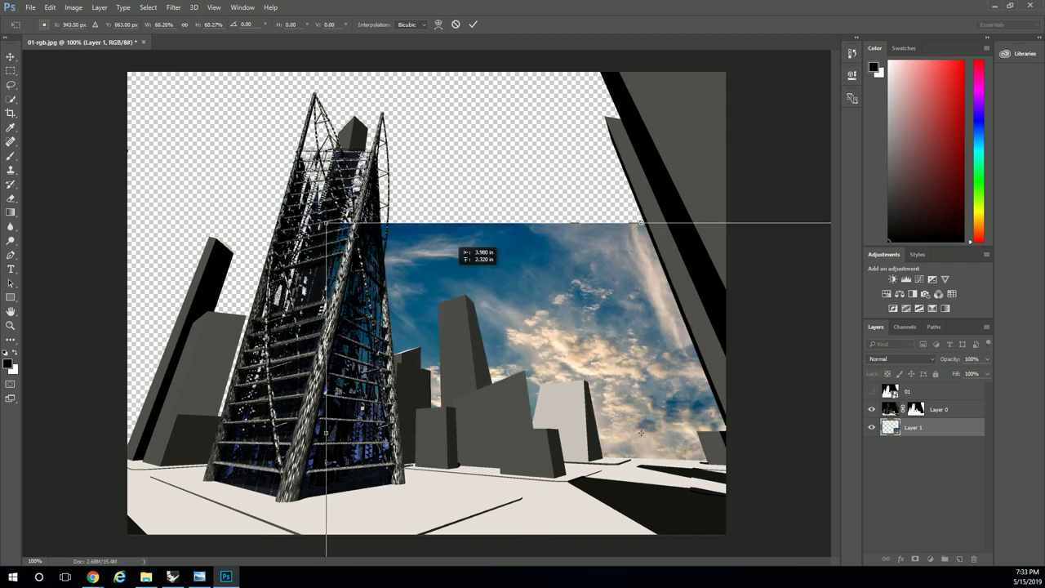
{"action": "left_click_drag", "start_coordinate": [430, 260], "coordinate": [231, 109]}
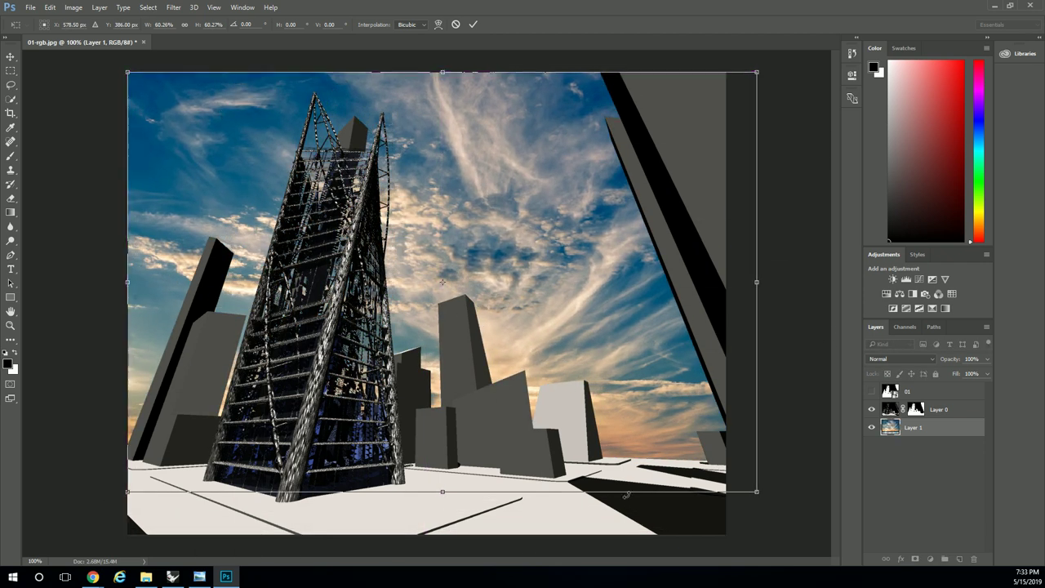
{"action": "left_click_drag", "start_coordinate": [758, 494], "coordinate": [751, 473]}
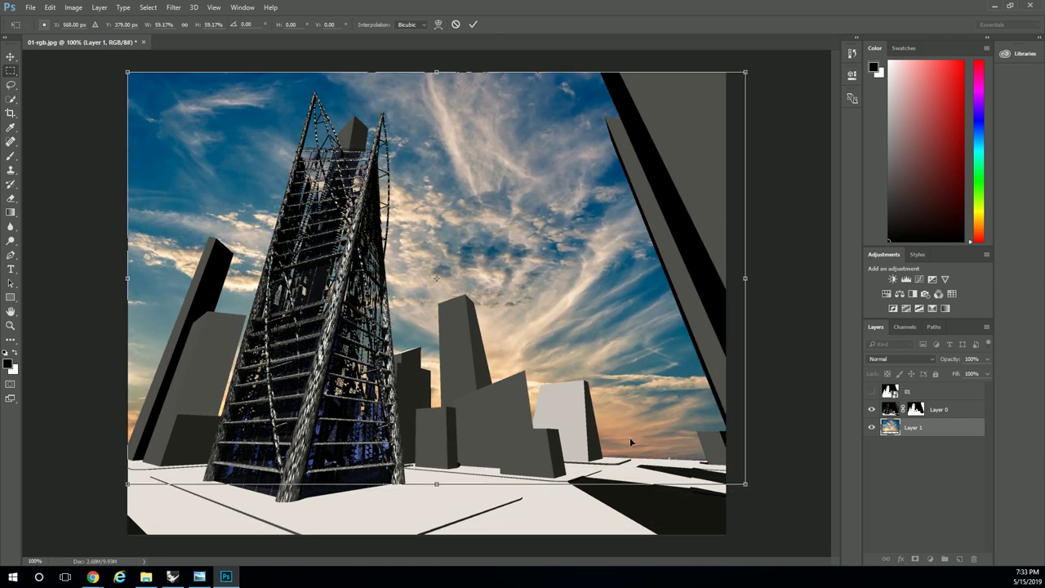
{"action": "key", "text": "Return"}
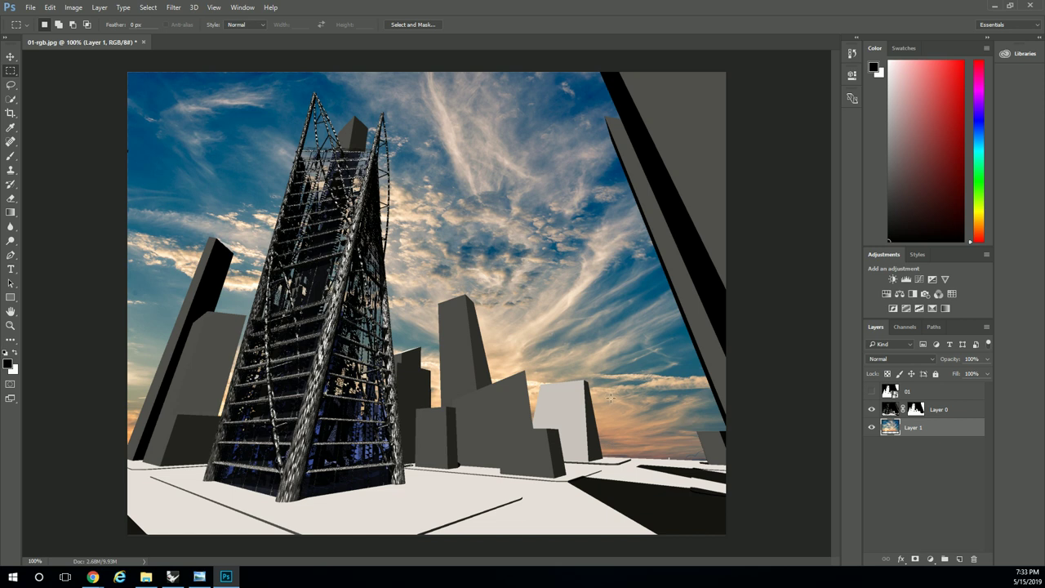
{"action": "right_click", "coordinate": [656, 407]}
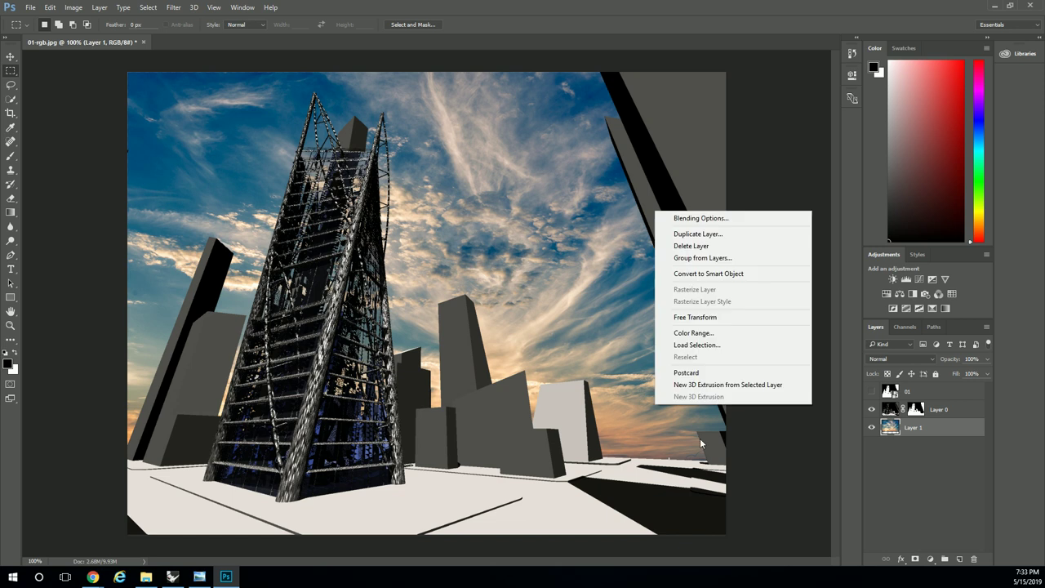
{"action": "left_click", "coordinate": [699, 320]}
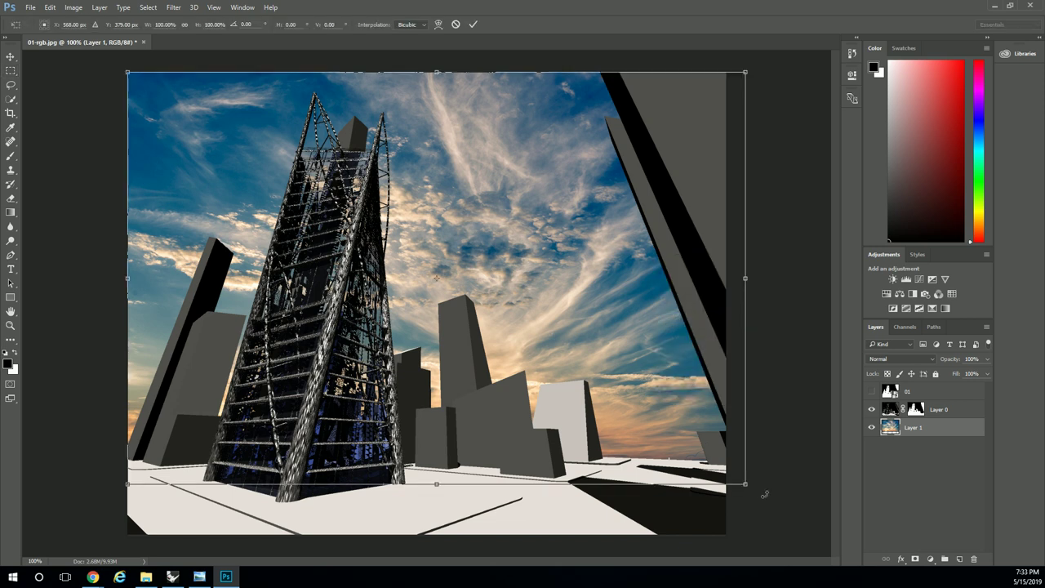
{"action": "left_click_drag", "start_coordinate": [745, 483], "coordinate": [691, 448]}
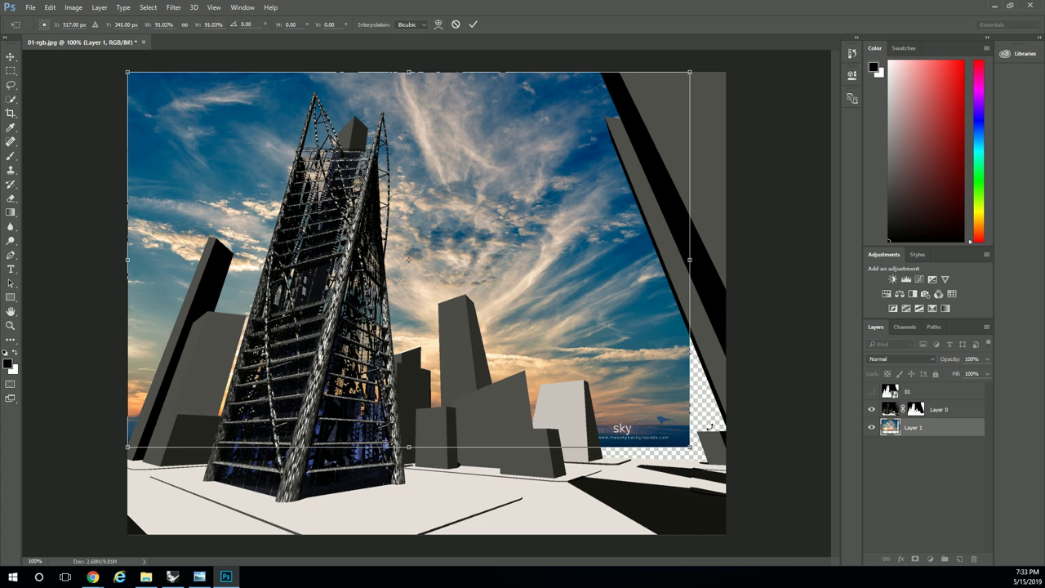
{"action": "key", "text": "ctrl+z"}
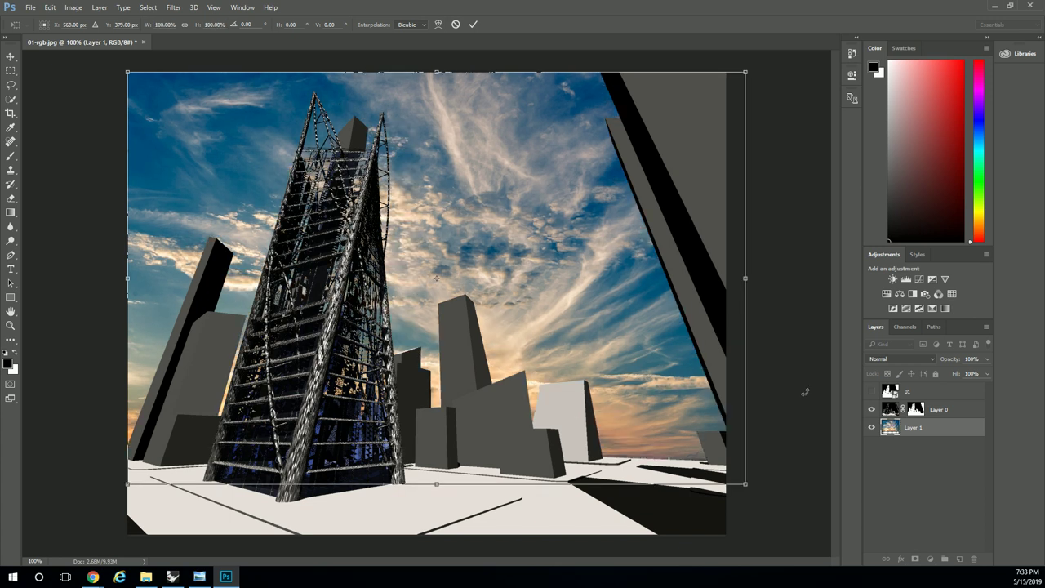
{"action": "key", "text": "Return"}
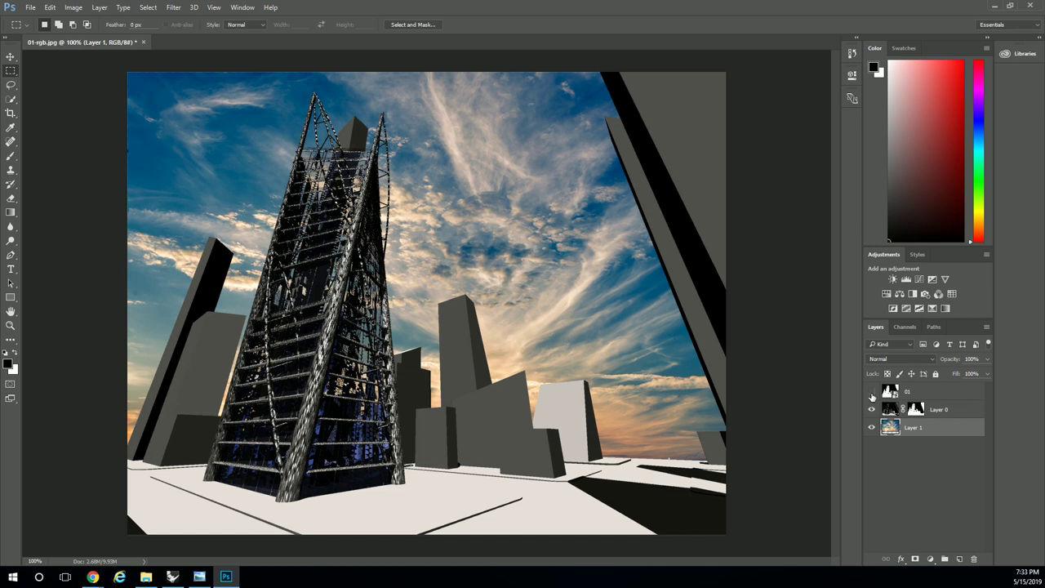
{"action": "left_click", "coordinate": [893, 413]}
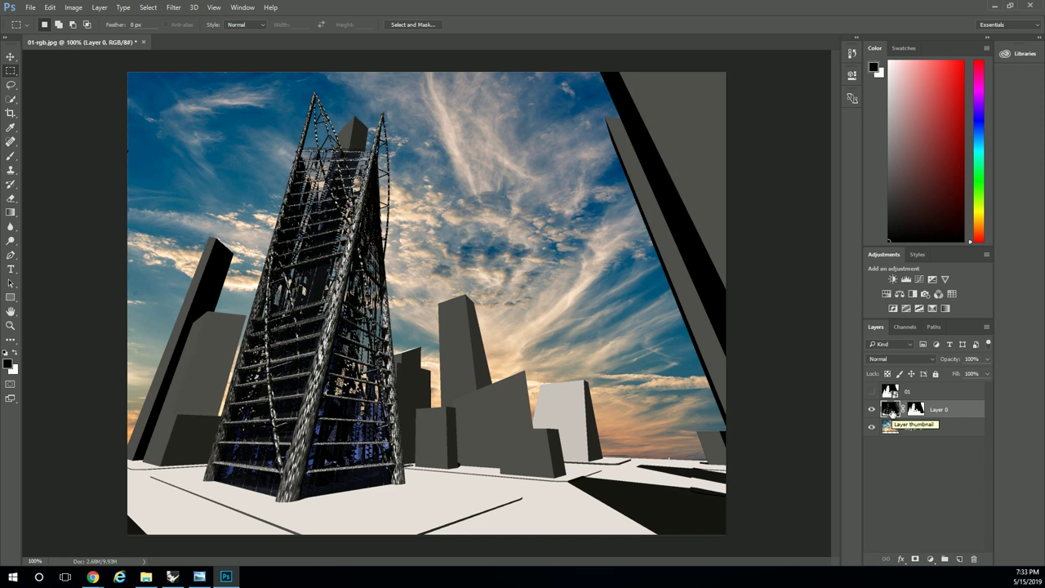
{"action": "left_click", "coordinate": [73, 7]}
{"action": "mouse_move", "coordinate": [92, 36]}
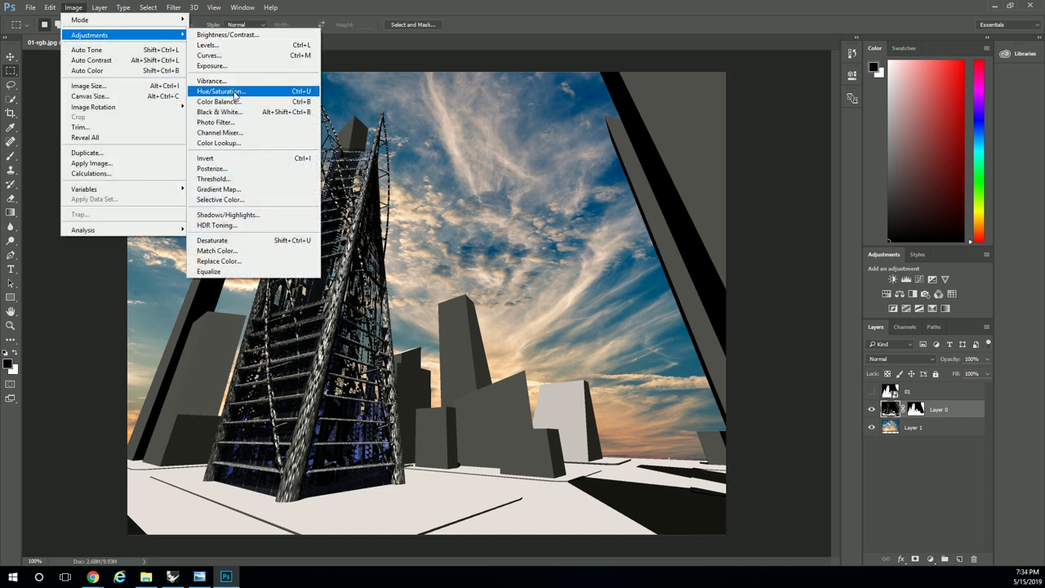
{"action": "left_click", "coordinate": [220, 88]}
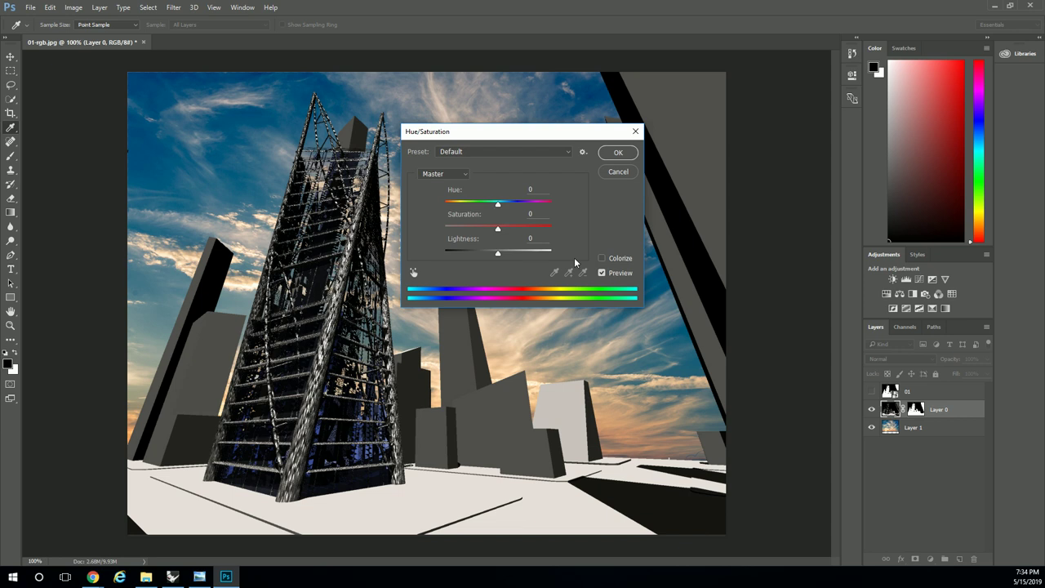
{"action": "left_click", "coordinate": [602, 259]}
{"action": "left_click_drag", "start_coordinate": [498, 254], "coordinate": [458, 231]}
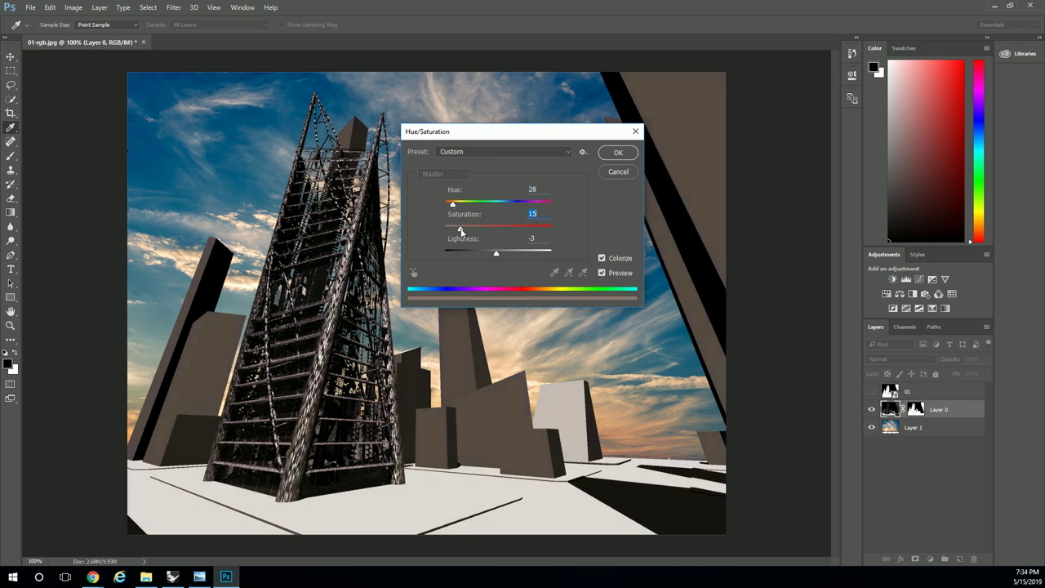
{"action": "left_click", "coordinate": [618, 154]}
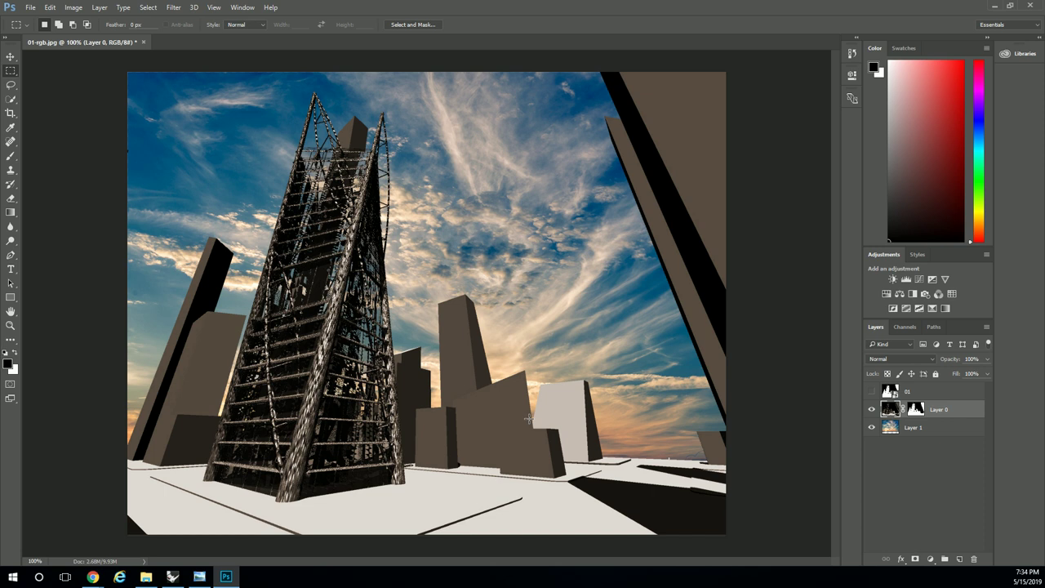
{"action": "key", "text": "ctrl+z"}
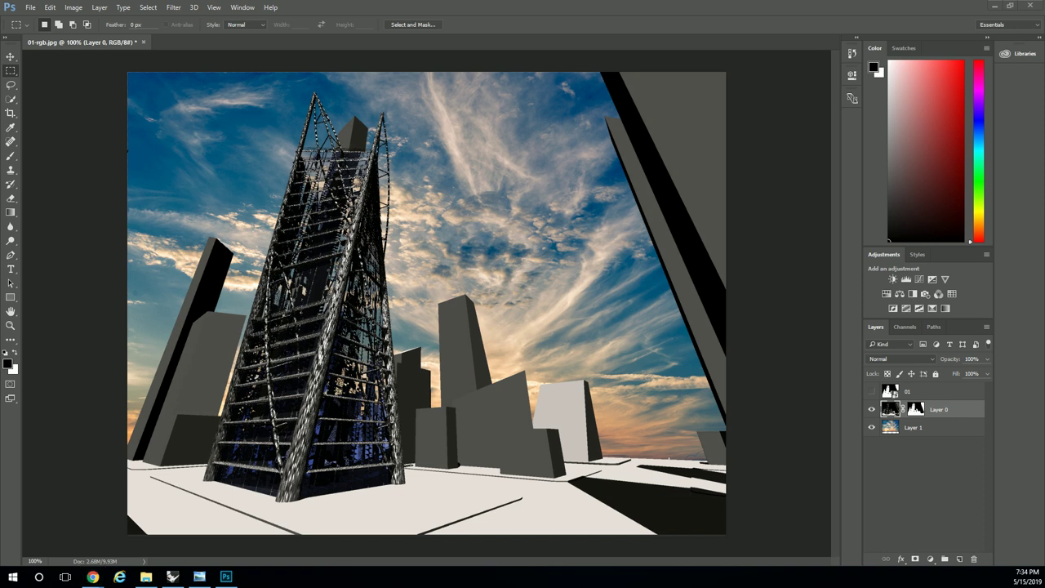
{"action": "key", "text": "alt+Tab"}
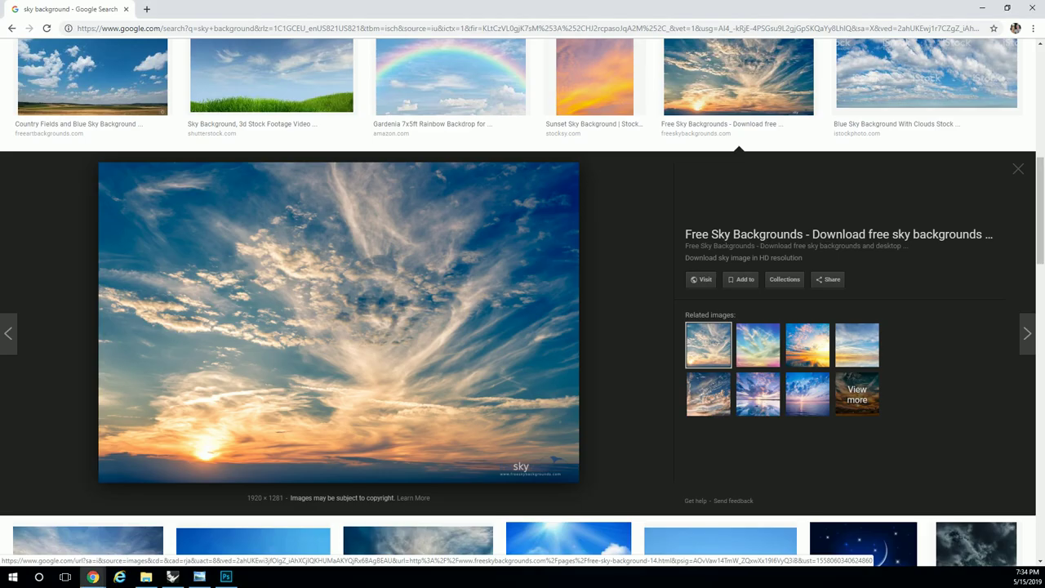
{"action": "key", "text": "alt+Tab"}
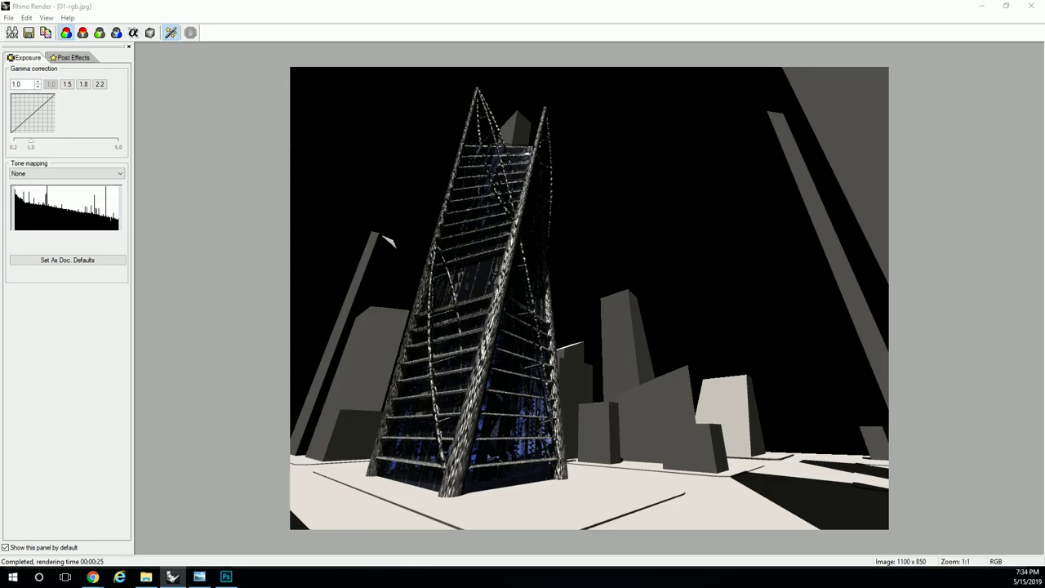
{"action": "left_click", "coordinate": [982, 6]}
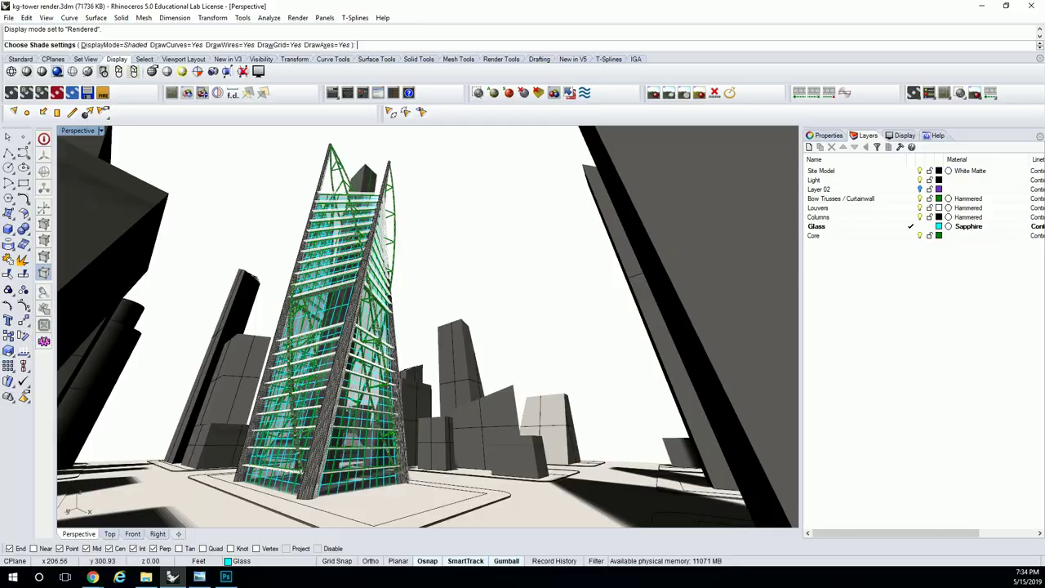
{"action": "key", "text": "alt+Tab"}
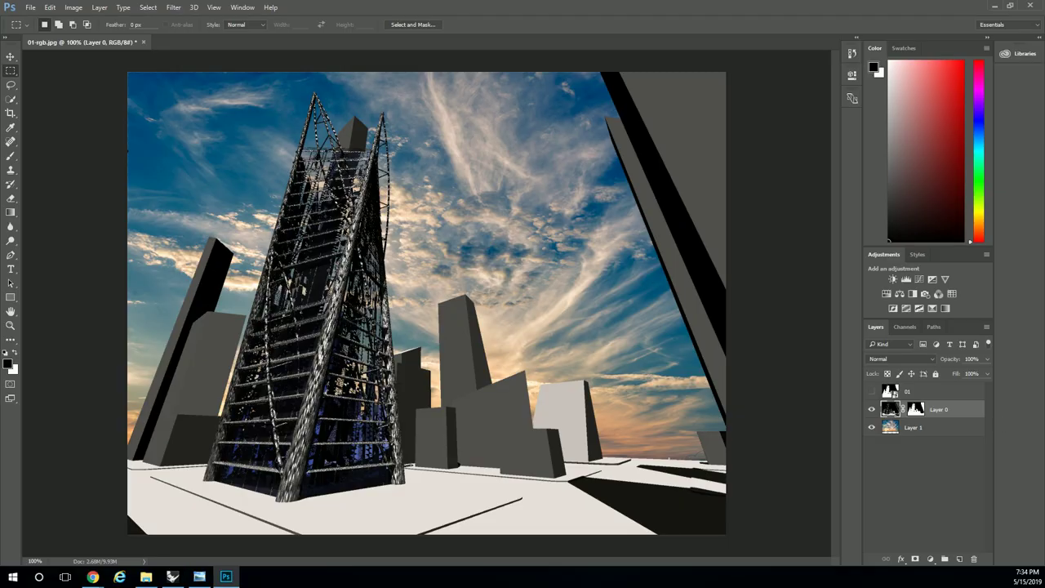
Zoom in to 500–600% to inspect the edges at the tower top
{"action": "left_click", "coordinate": [10, 325]}
{"action": "left_click", "coordinate": [322, 152]}
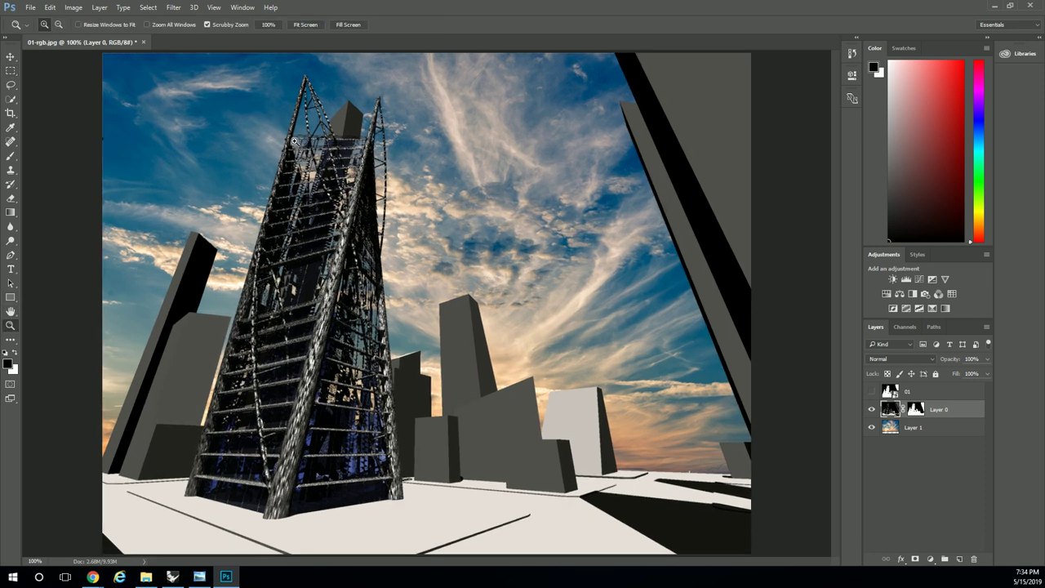
{"action": "left_click", "coordinate": [325, 156]}
{"action": "left_click", "coordinate": [324, 156]}
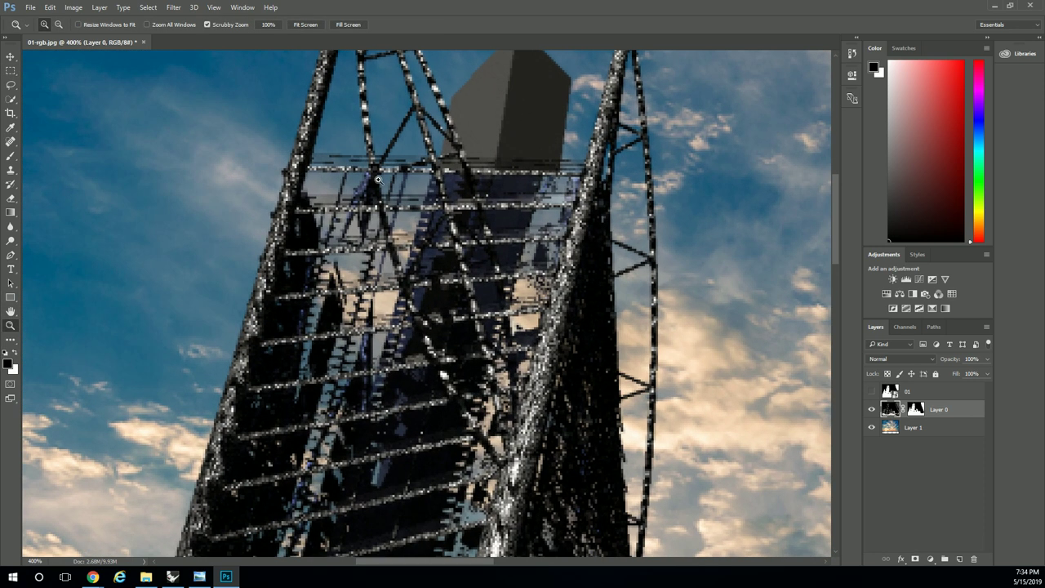
{"action": "scroll", "coordinate": [396, 218], "scroll_direction": "down", "scroll_amount": 3}
{"action": "scroll", "coordinate": [396, 218], "scroll_direction": "down", "scroll_amount": 5}
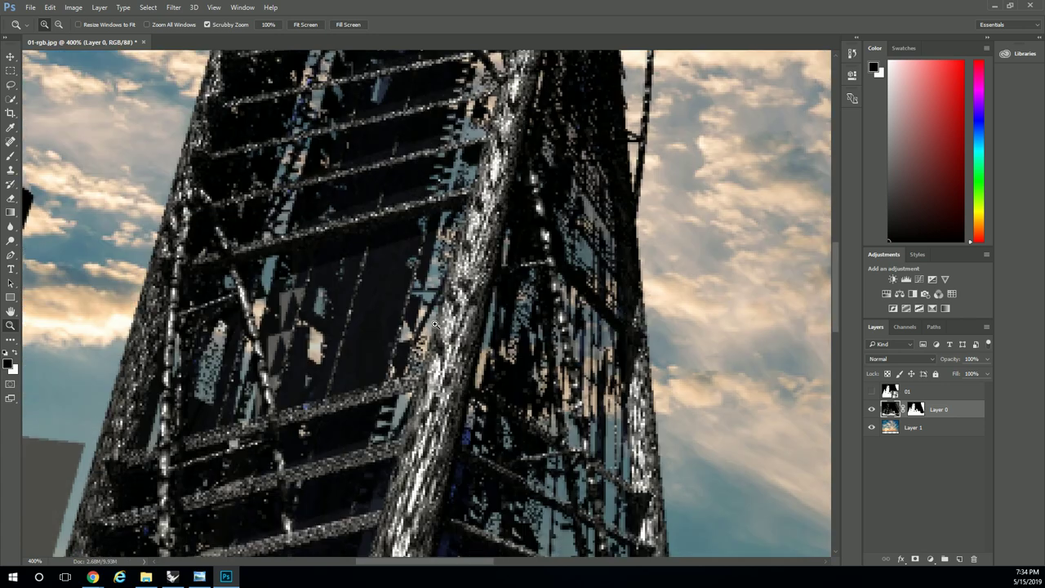
{"action": "scroll", "coordinate": [399, 336], "scroll_direction": "down", "scroll_amount": 4}
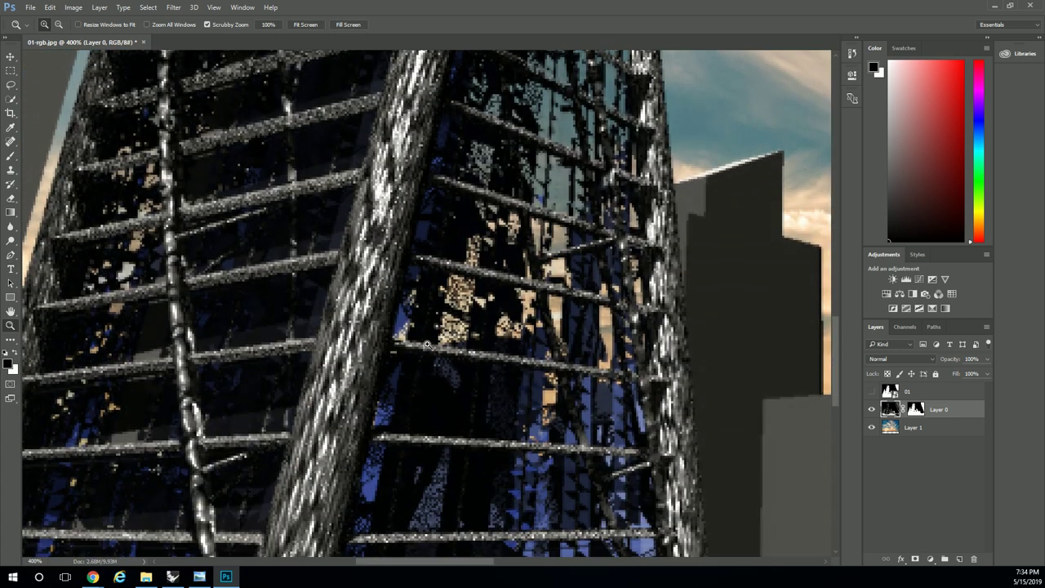
{"action": "left_click_drag", "start_coordinate": [836, 380], "coordinate": [836, 204]}
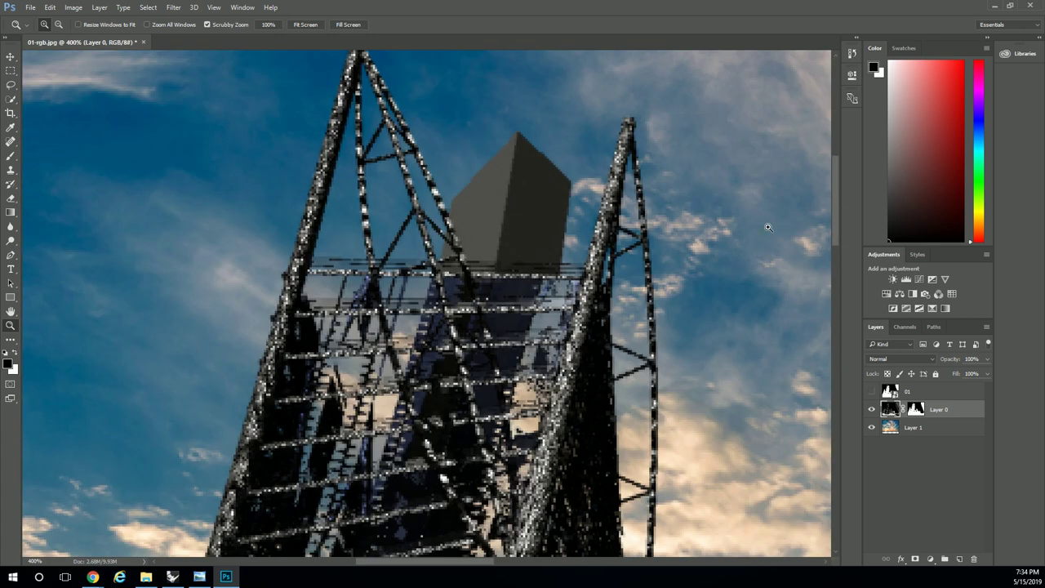
{"action": "left_click", "coordinate": [331, 268]}
{"action": "left_click", "coordinate": [330, 267]}
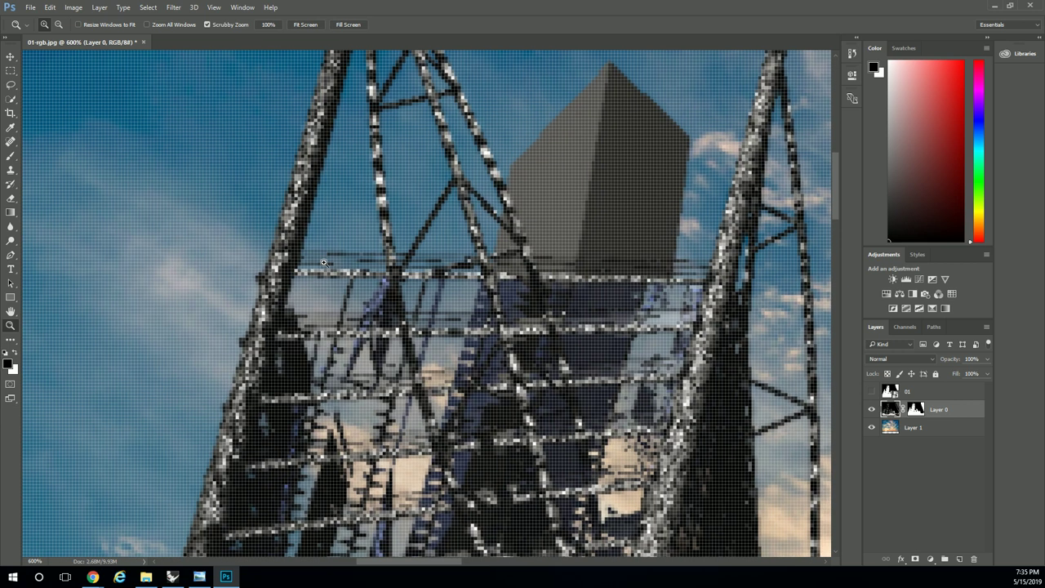
{"action": "left_click", "coordinate": [325, 262], "text": "alt"}
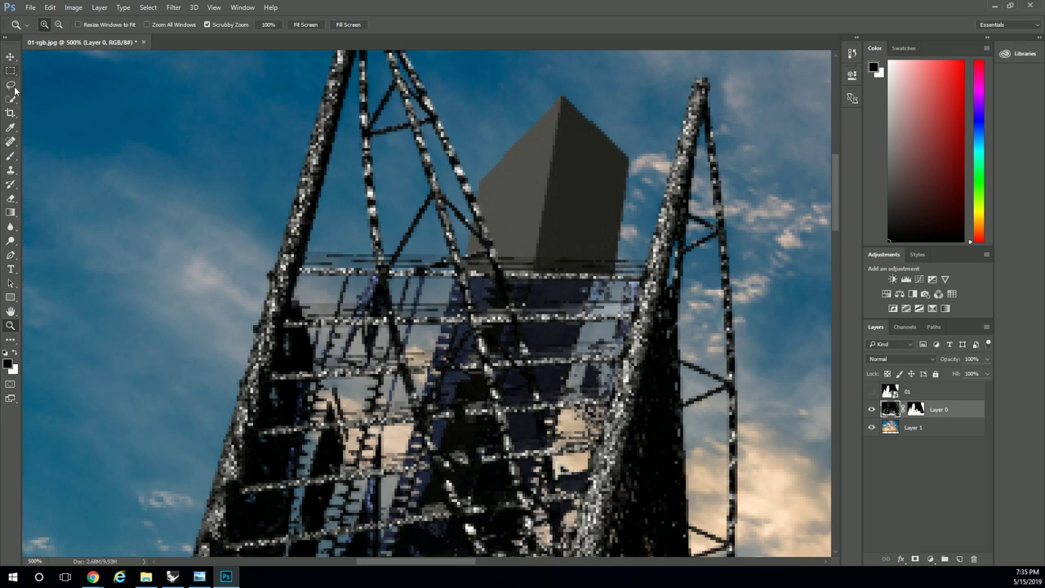
Return the view to 100% and go back to the Google Images sky results
{"action": "left_click", "coordinate": [10, 155]}
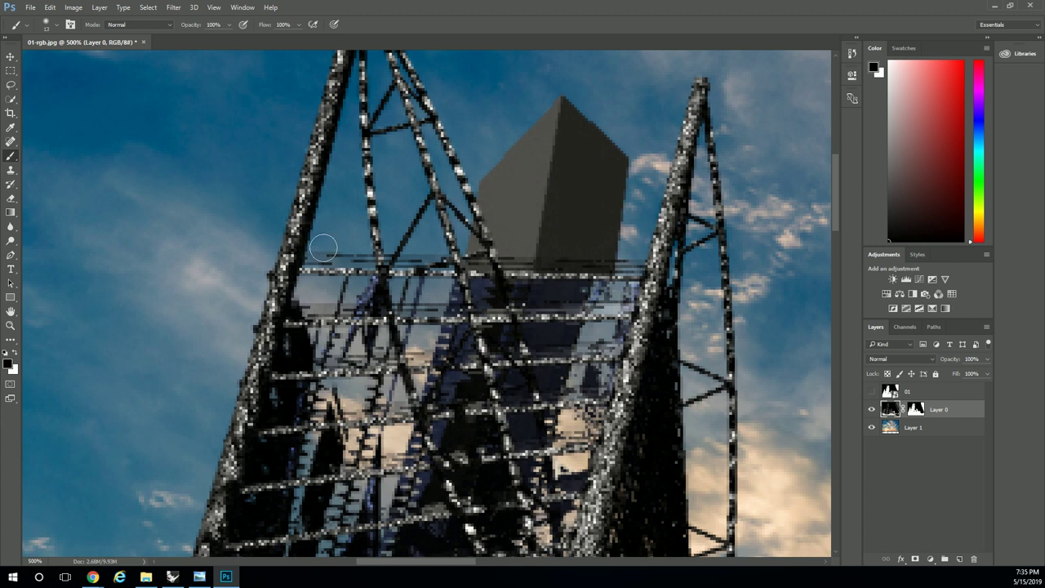
{"action": "left_click", "coordinate": [11, 71]}
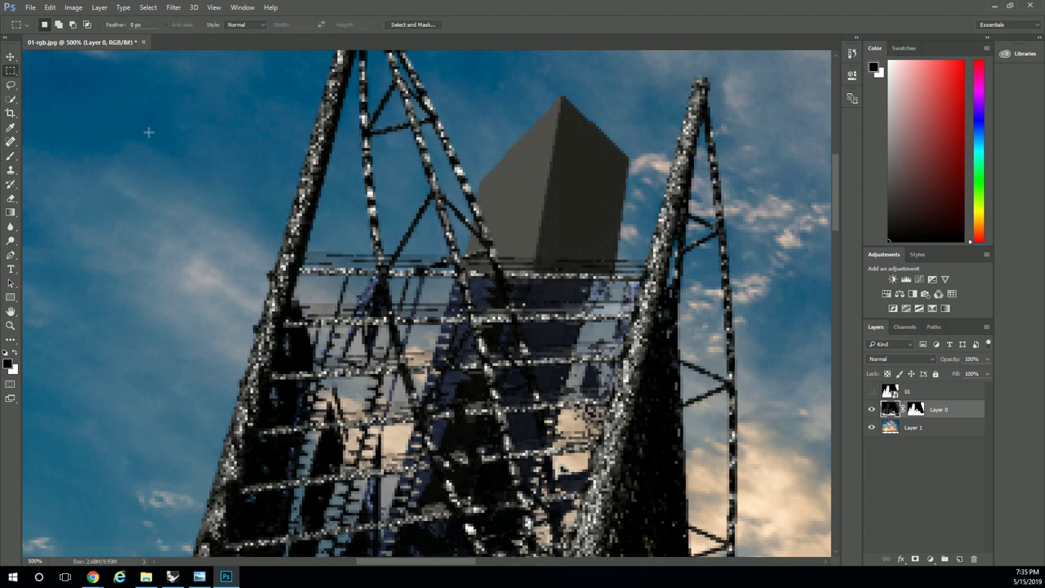
{"action": "left_click", "coordinate": [11, 325]}
{"action": "key", "text": "ctrl+0"}
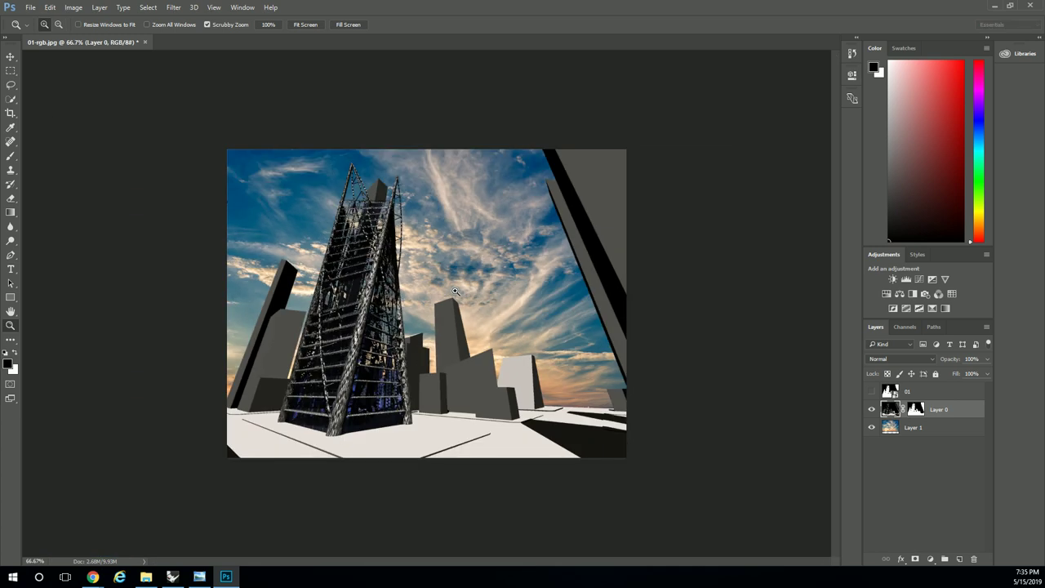
{"action": "left_click_drag", "start_coordinate": [456, 291], "coordinate": [477, 286]}
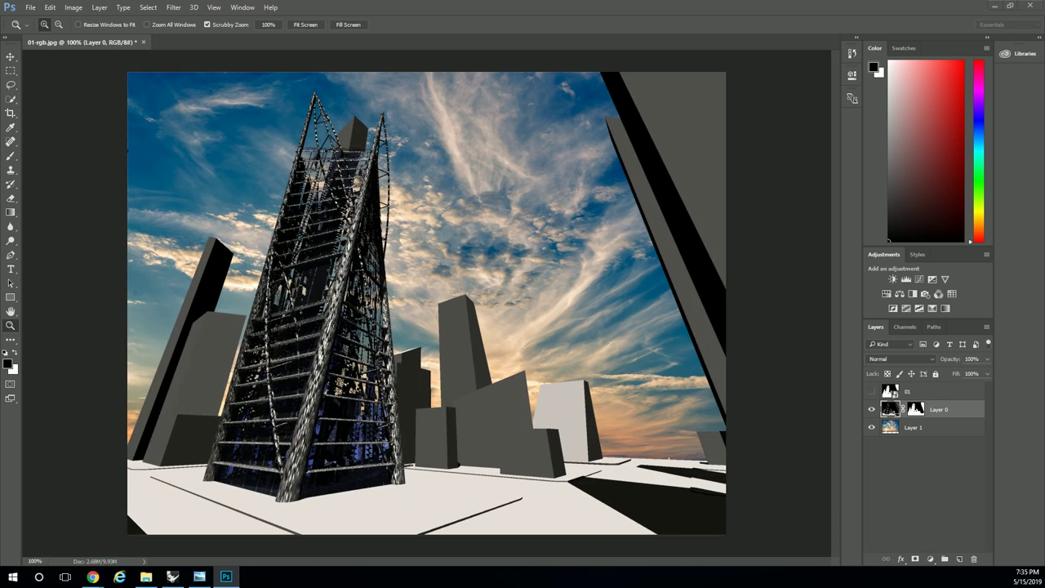
{"action": "key", "text": "alt+Tab"}
Browse the sky results, previewing the Blue Sky And Clouds, tiny-clouds and sunset images
{"action": "scroll", "coordinate": [563, 221], "scroll_direction": "up", "scroll_amount": 3}
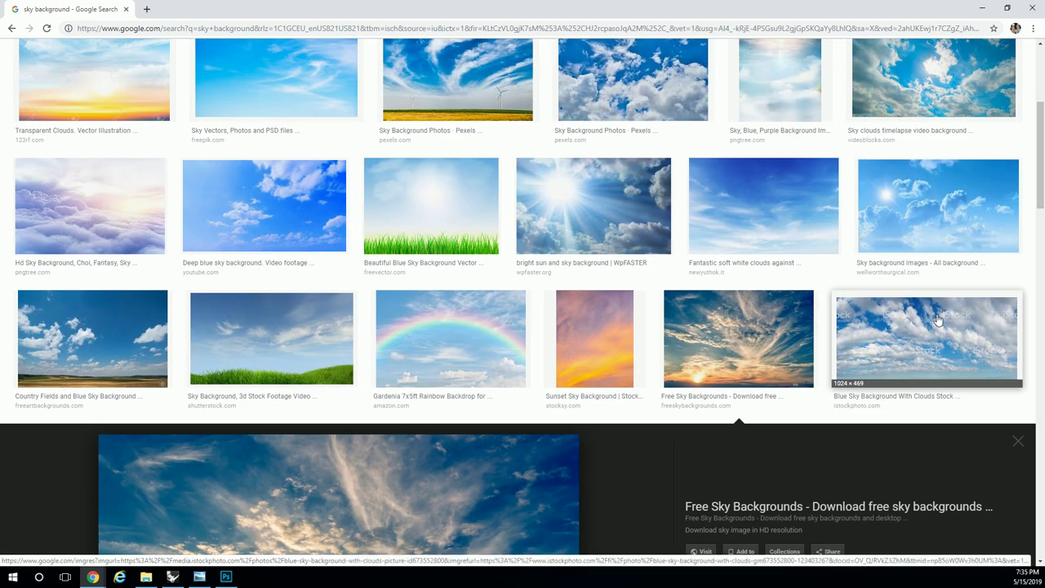
{"action": "scroll", "coordinate": [824, 196], "scroll_direction": "up", "scroll_amount": 2}
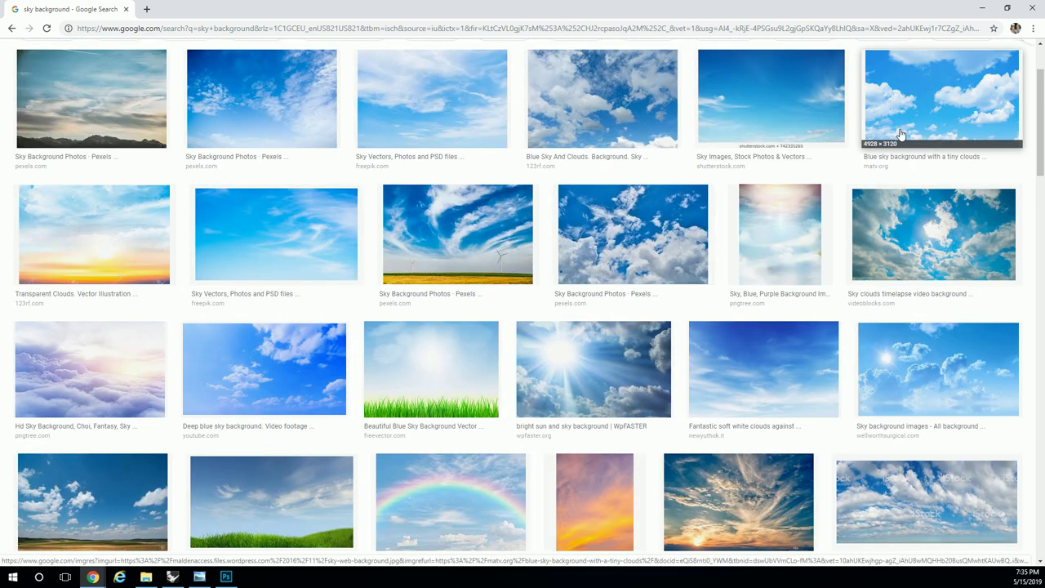
{"action": "left_click", "coordinate": [639, 114]}
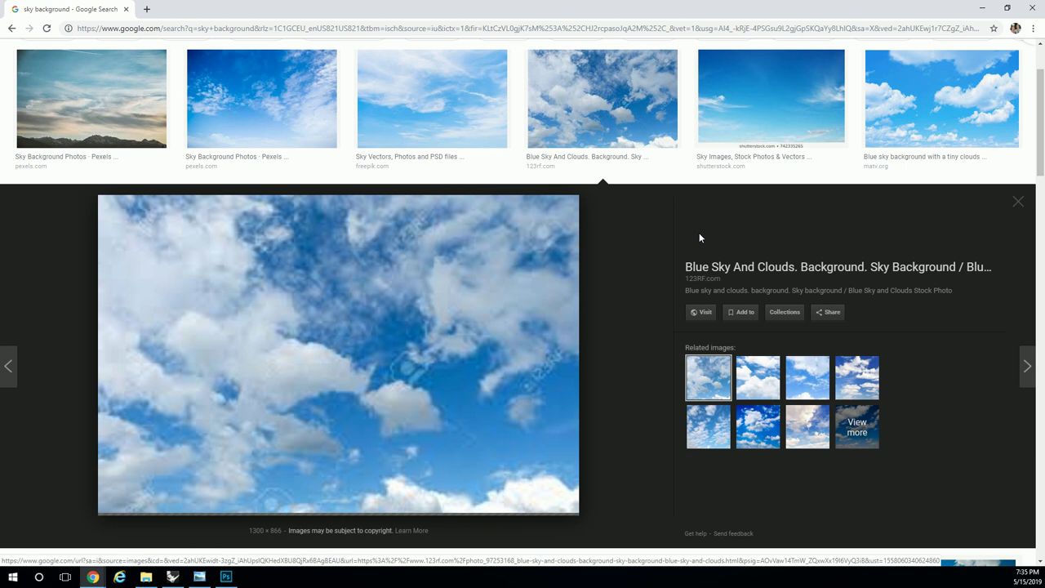
{"action": "left_click", "coordinate": [938, 98]}
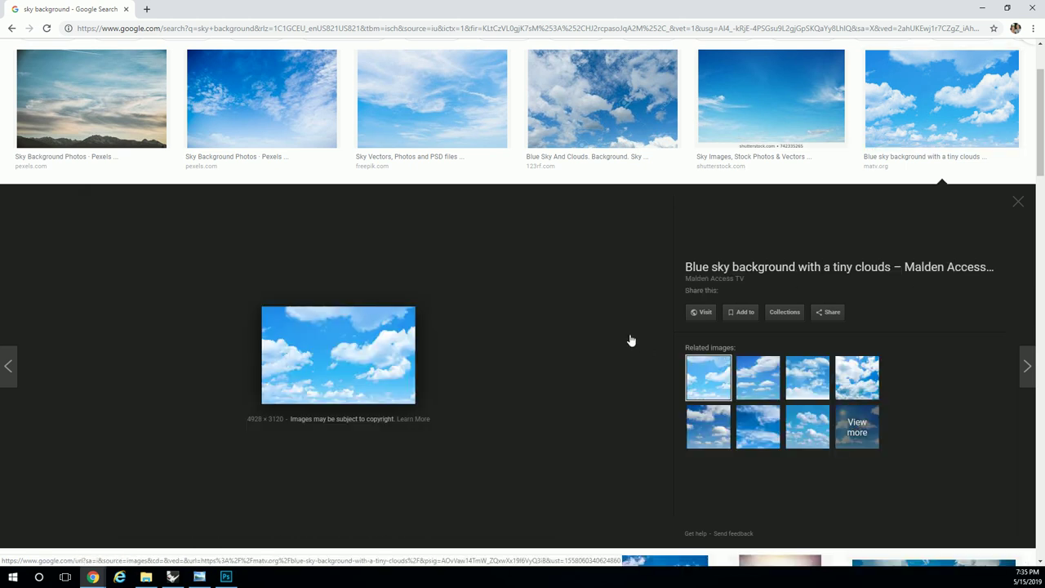
{"action": "scroll", "coordinate": [629, 341], "scroll_direction": "down", "scroll_amount": 3}
{"action": "scroll", "coordinate": [781, 338], "scroll_direction": "down", "scroll_amount": 6}
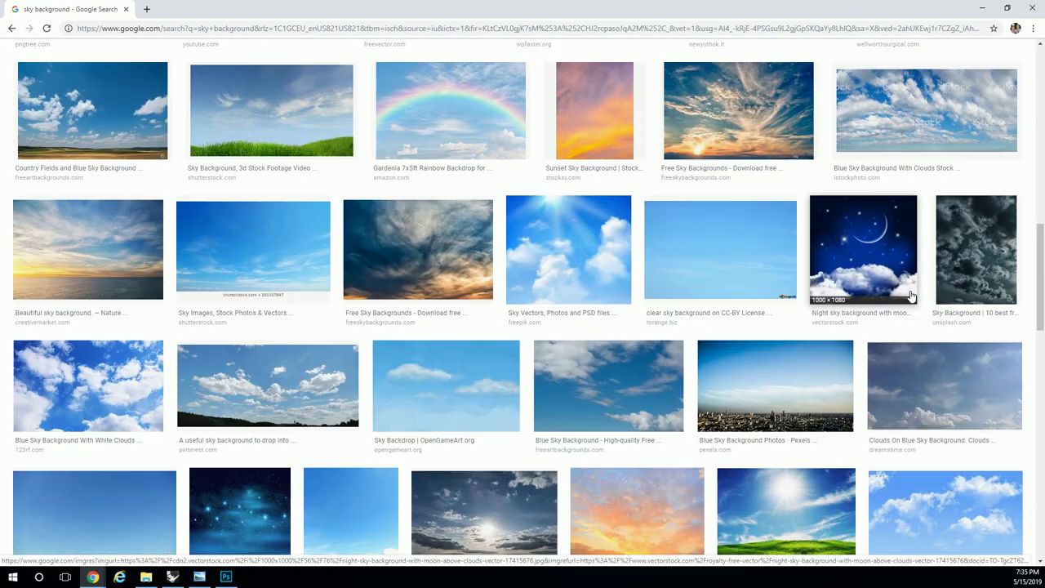
{"action": "scroll", "coordinate": [860, 207], "scroll_direction": "down", "scroll_amount": 4}
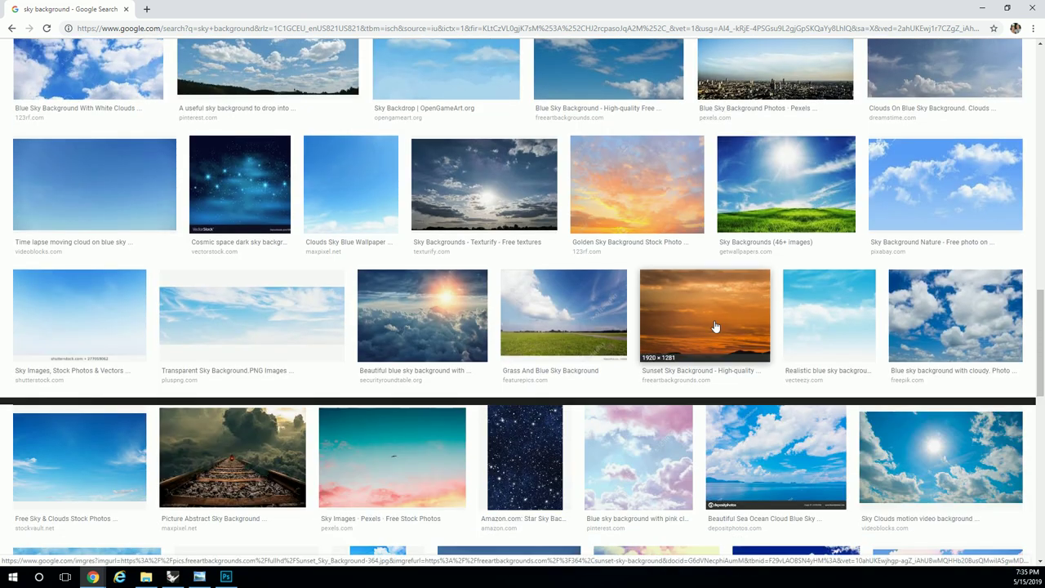
{"action": "left_click", "coordinate": [709, 322]}
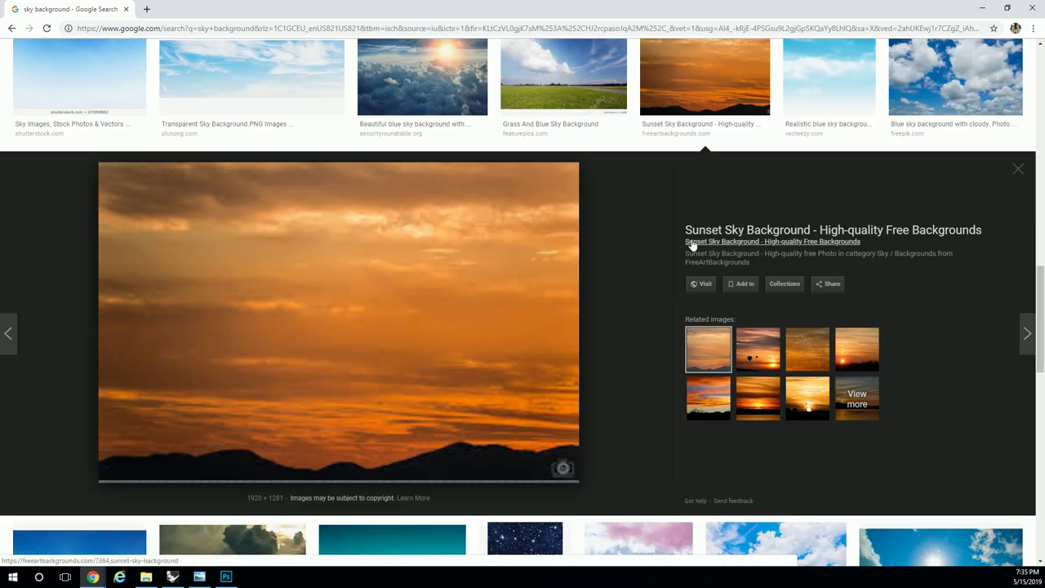
Preview the 960×540 Pixabay 'Sky Background Nature' blue-clouds photo instead of the sunset
{"action": "scroll", "coordinate": [645, 269], "scroll_direction": "up", "scroll_amount": 1}
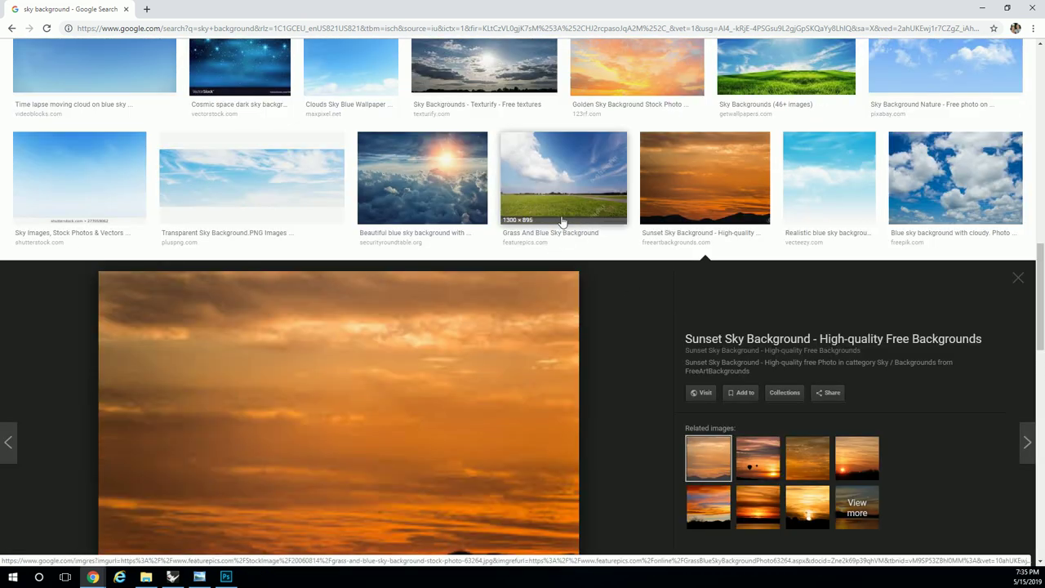
{"action": "left_click", "coordinate": [918, 200]}
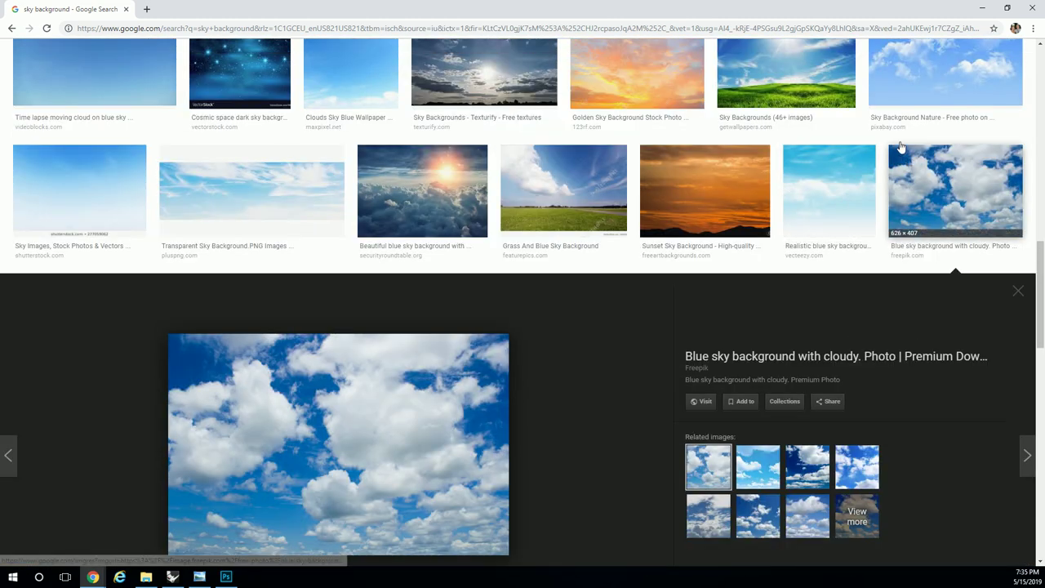
{"action": "left_click", "coordinate": [926, 82]}
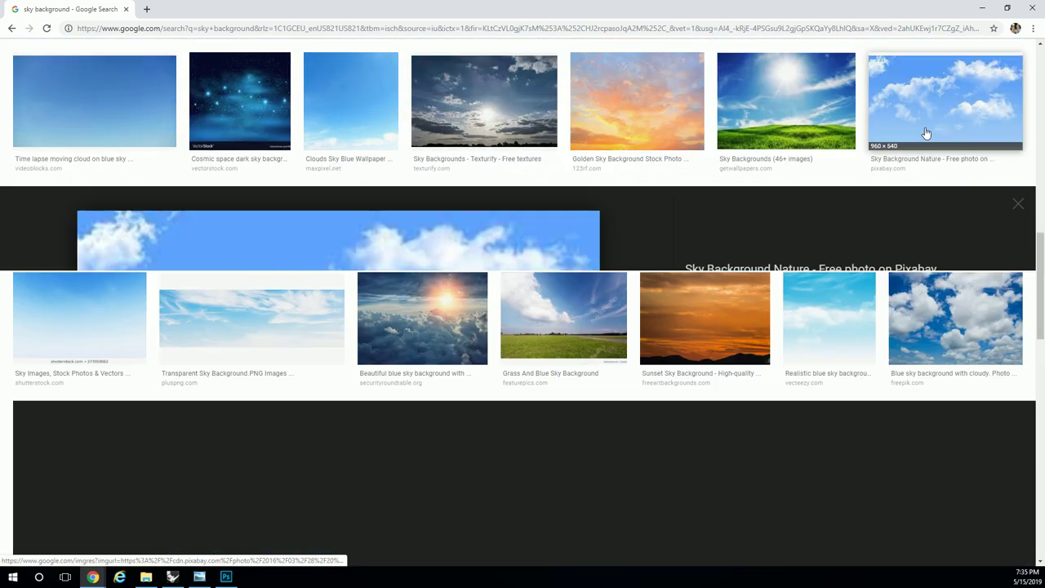
{"action": "scroll", "coordinate": [563, 376], "scroll_direction": "down", "scroll_amount": 2}
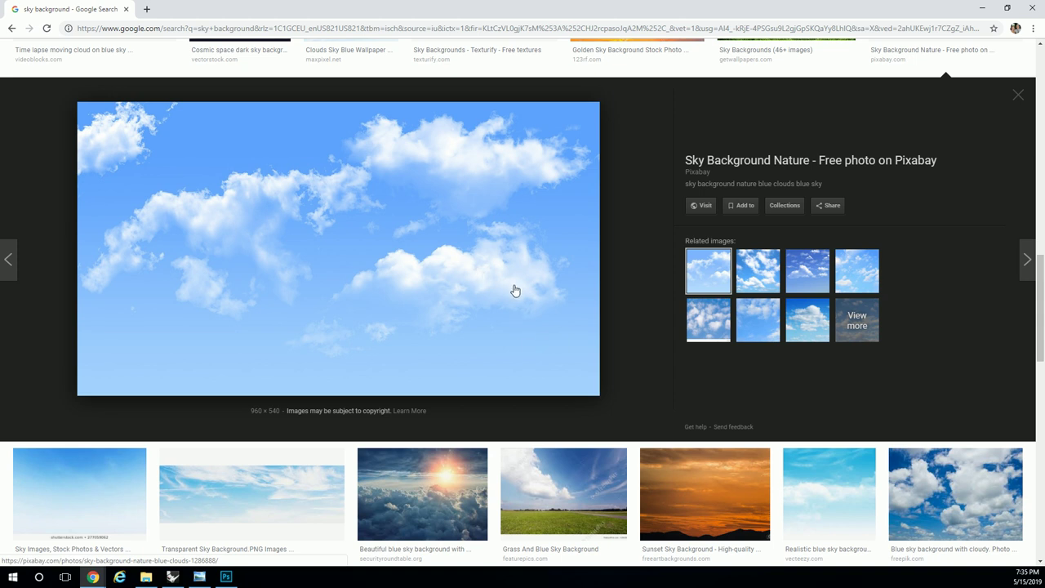
Copy the square pngtree blue-sky image with scattered white clouds to the clipboard
{"action": "scroll", "coordinate": [515, 291], "scroll_direction": "down", "scroll_amount": 8}
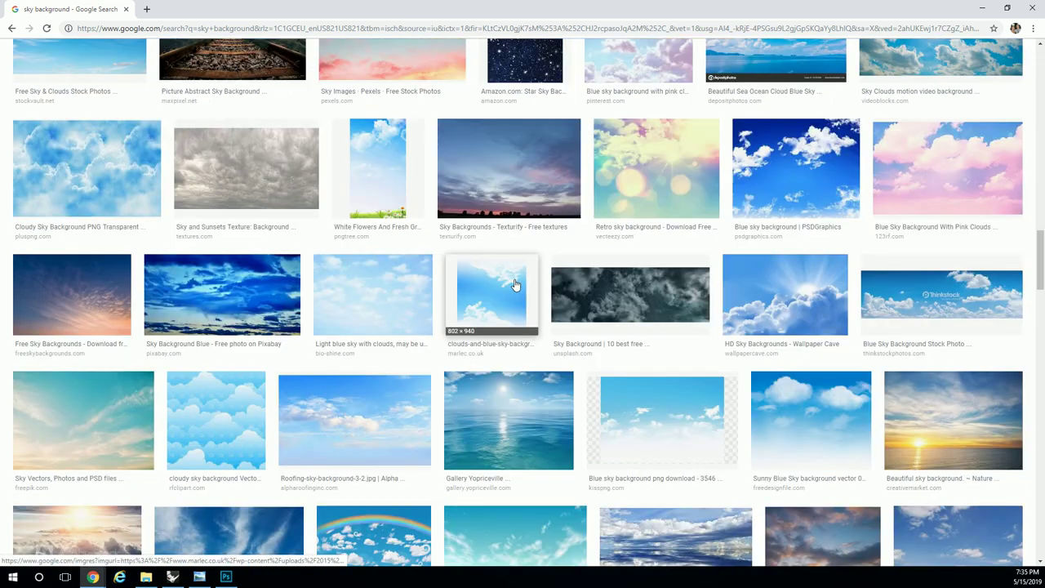
{"action": "scroll", "coordinate": [515, 284], "scroll_direction": "down", "scroll_amount": 1}
{"action": "scroll", "coordinate": [494, 275], "scroll_direction": "up", "scroll_amount": 7}
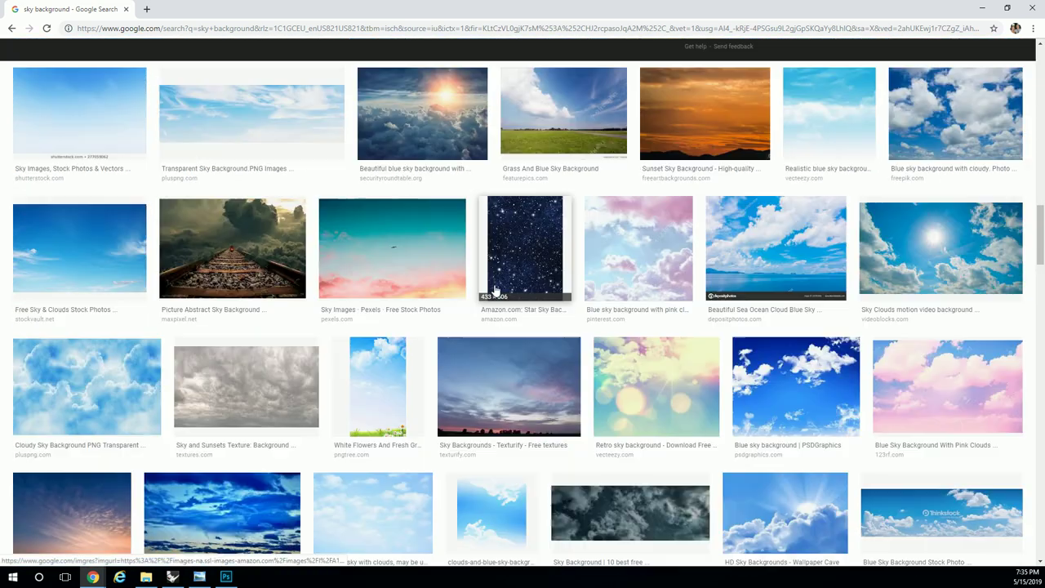
{"action": "scroll", "coordinate": [473, 261], "scroll_direction": "up", "scroll_amount": 1}
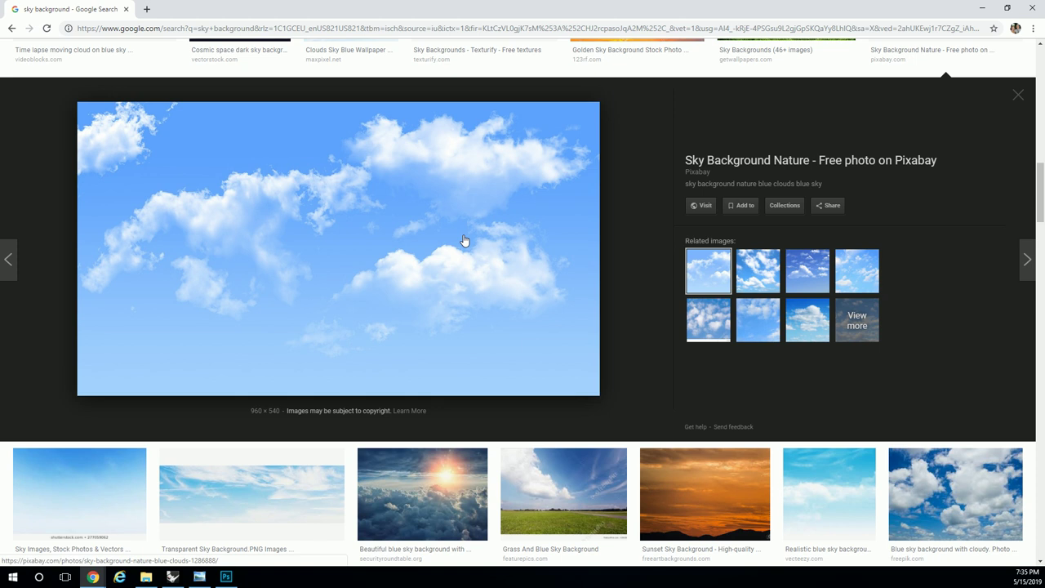
{"action": "left_click", "coordinate": [808, 269]}
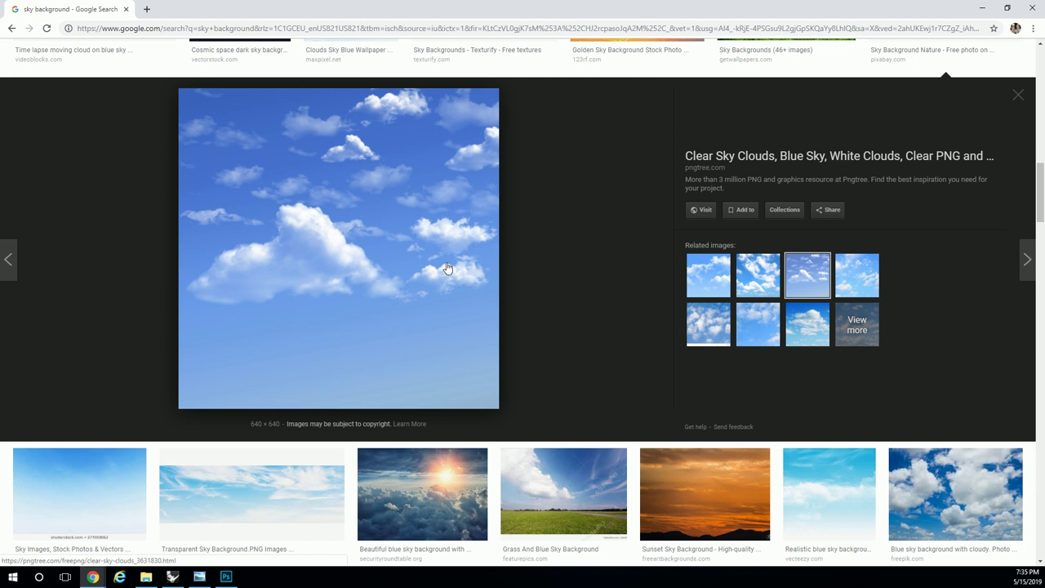
{"action": "right_click", "coordinate": [412, 242]}
{"action": "left_click", "coordinate": [467, 362]}
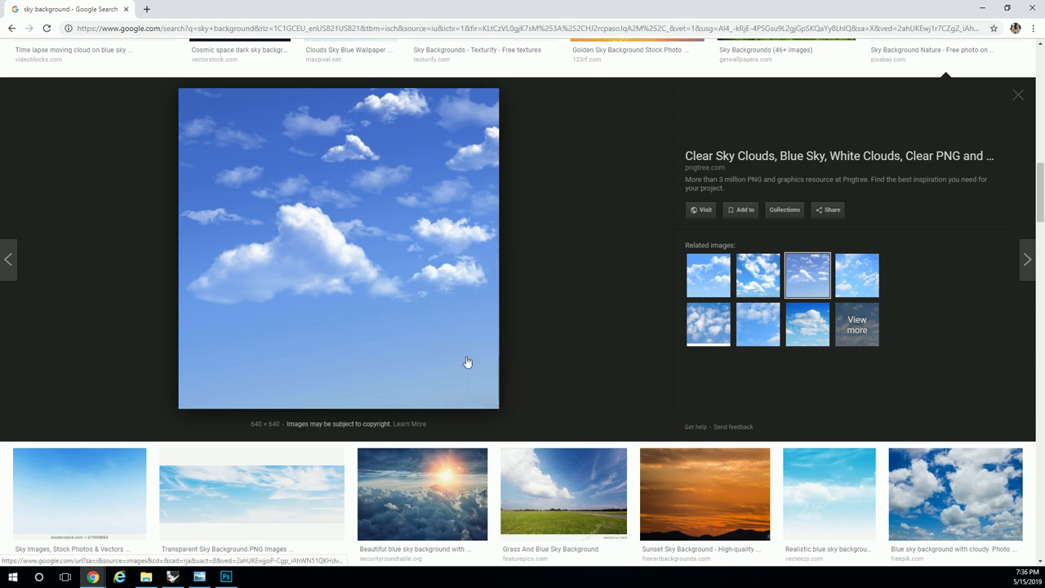
Paste the copied sky into Photoshop as Layer 2, placed below the tower's Layer 0
{"action": "key", "text": "alt+Tab"}
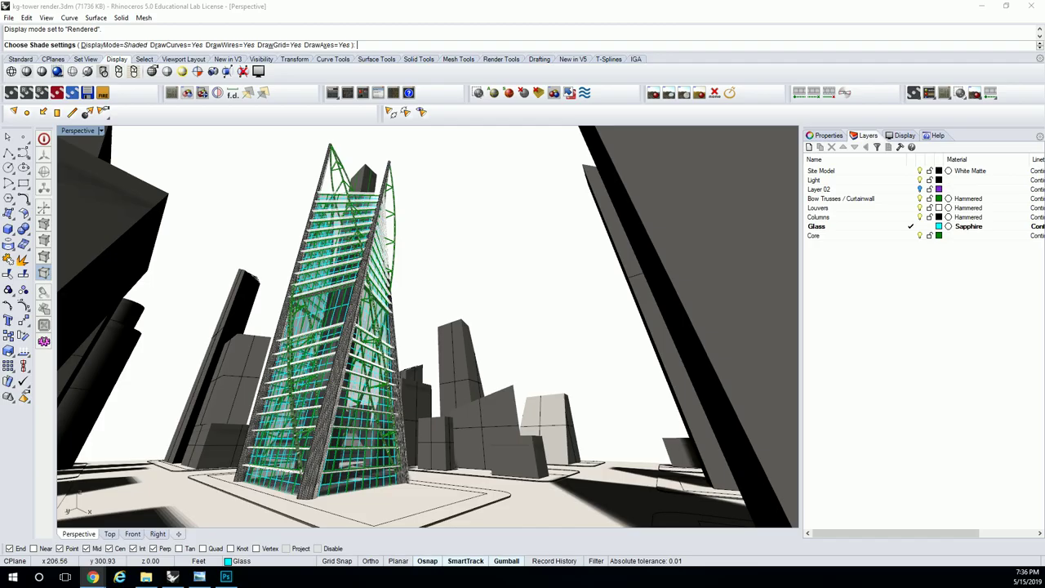
{"action": "key", "text": "alt+Tab"}
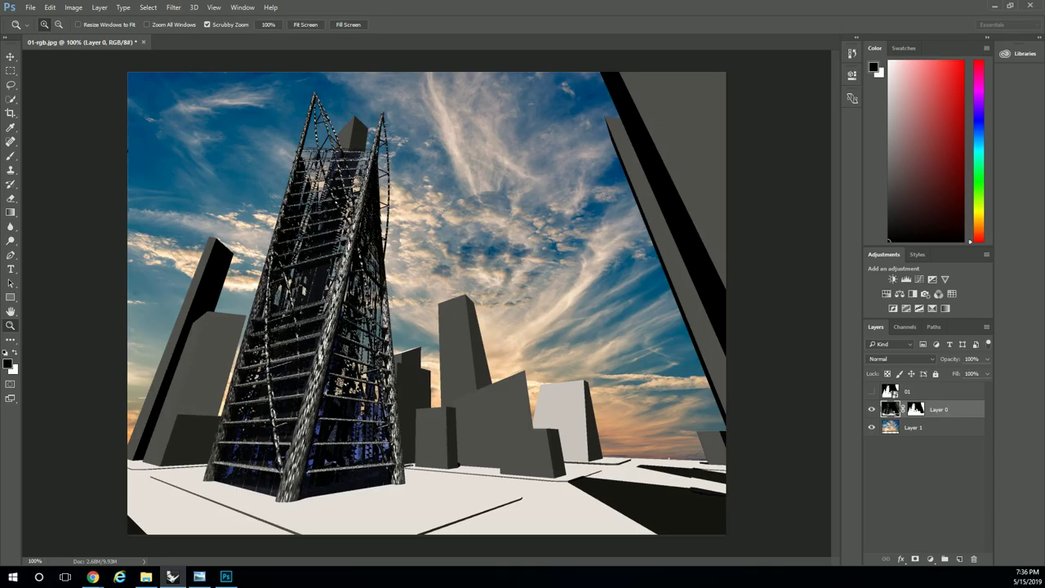
{"action": "key", "text": "ctrl+v"}
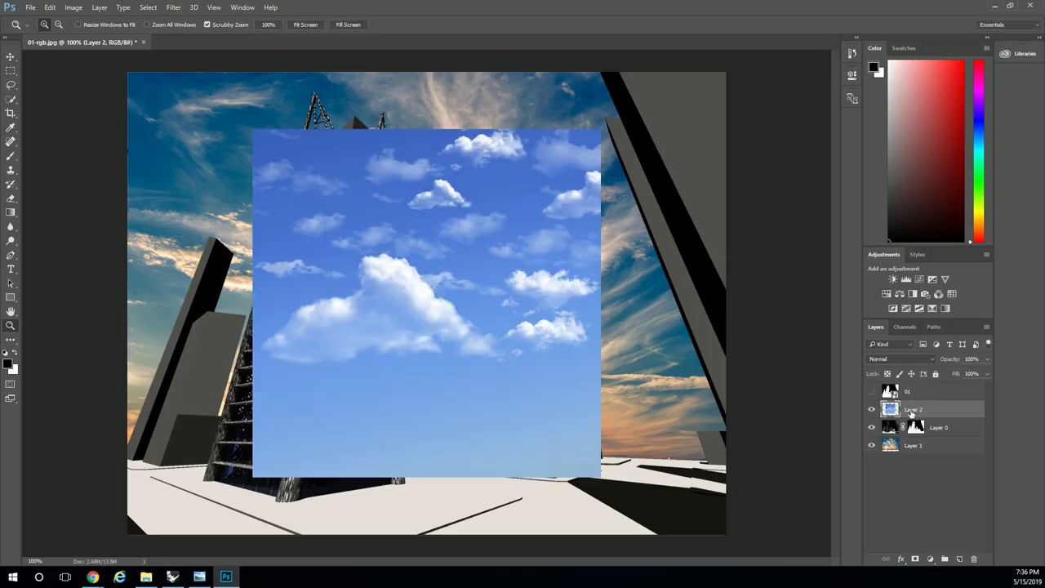
{"action": "left_click_drag", "start_coordinate": [912, 413], "coordinate": [913, 440]}
Free Transform the sky layer, stretching it to the canvas's top-right and left edges
{"action": "right_click", "coordinate": [474, 311]}
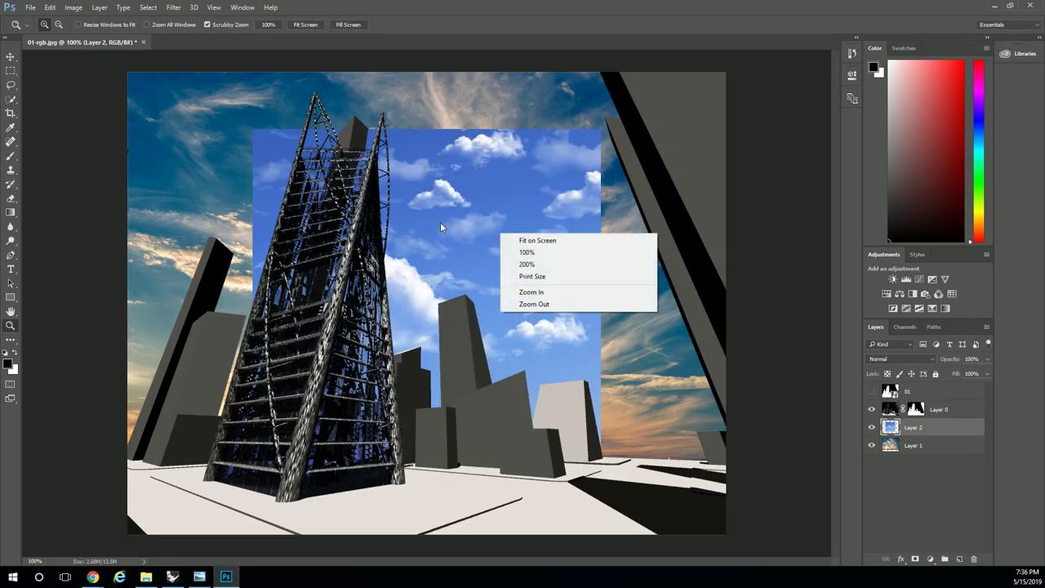
{"action": "left_click", "coordinate": [10, 70]}
{"action": "right_click", "coordinate": [449, 296]}
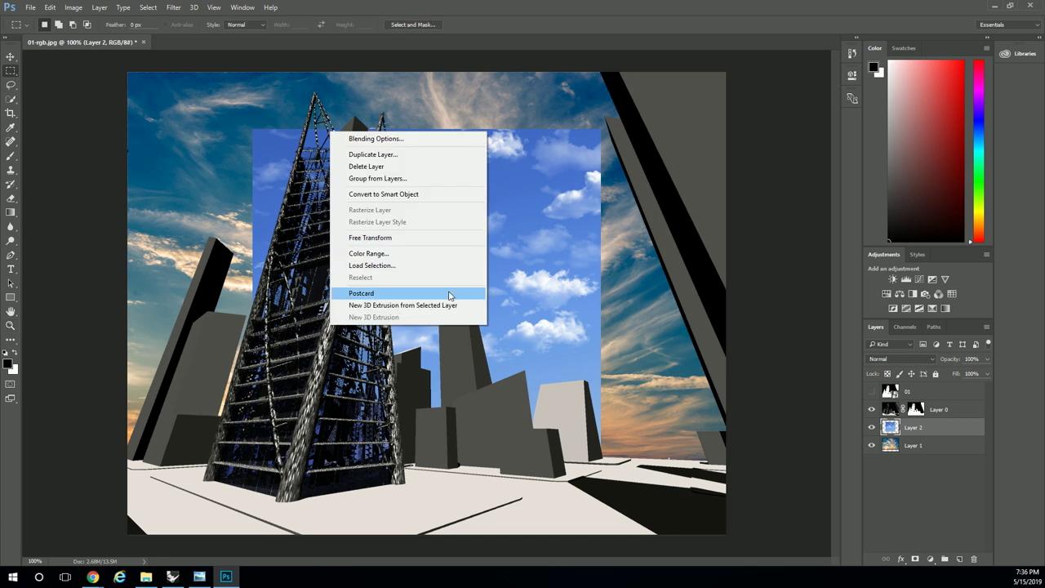
{"action": "left_click", "coordinate": [390, 238]}
{"action": "left_click_drag", "start_coordinate": [600, 129], "coordinate": [725, 72]}
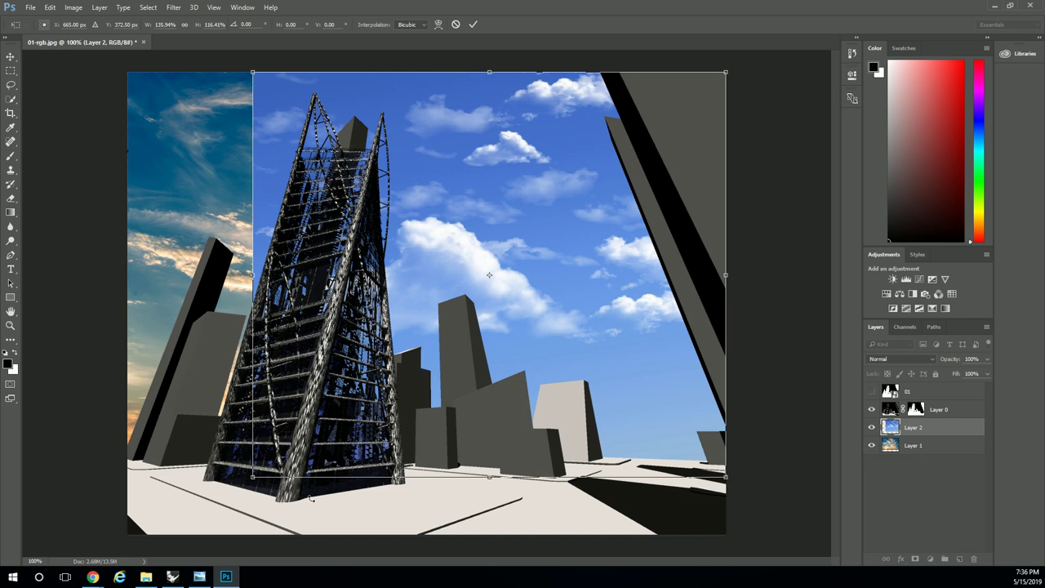
{"action": "left_click_drag", "start_coordinate": [253, 477], "coordinate": [126, 464]}
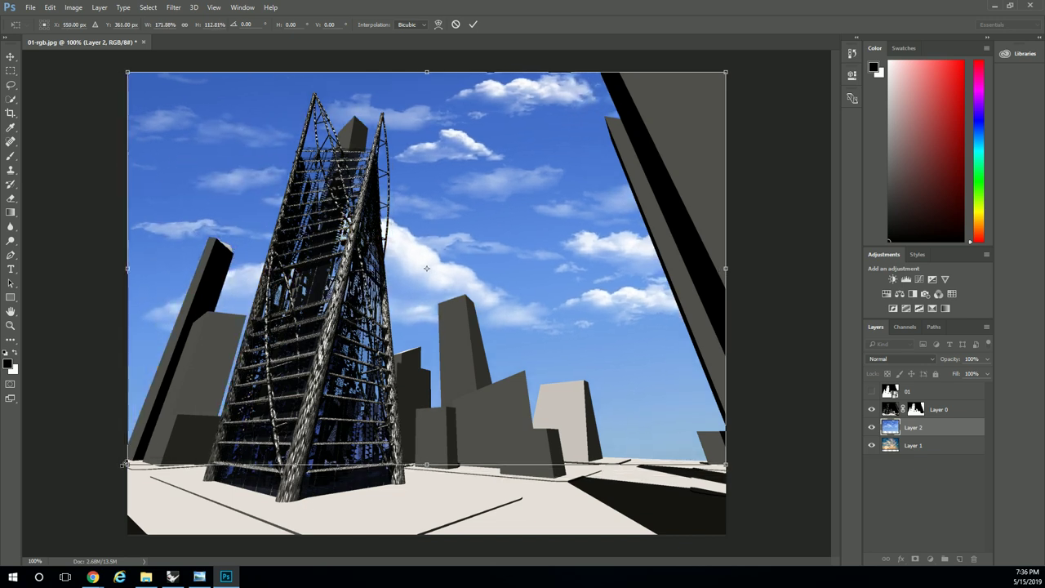
{"action": "key", "text": "m"}
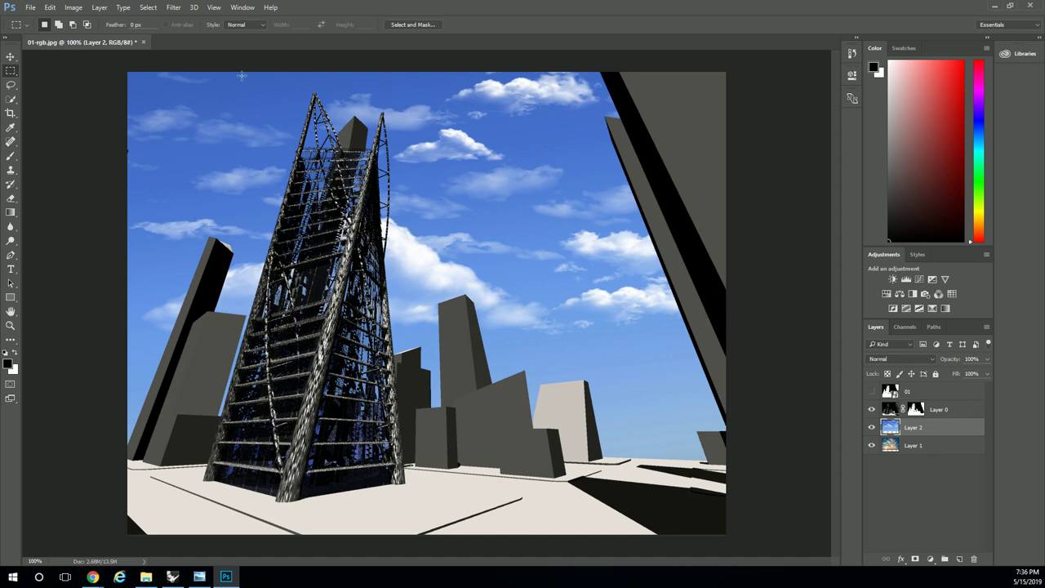
Lower the sky layer's saturation to -48 using Image > Adjustments > Hue/Saturation
{"action": "left_click", "coordinate": [73, 8]}
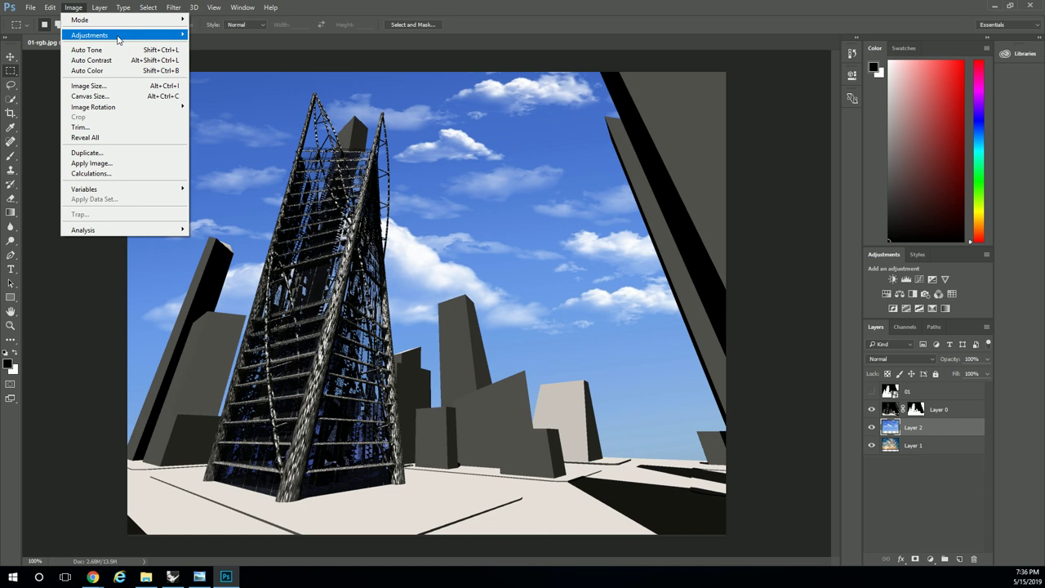
{"action": "mouse_move", "coordinate": [117, 37]}
{"action": "left_click", "coordinate": [263, 93]}
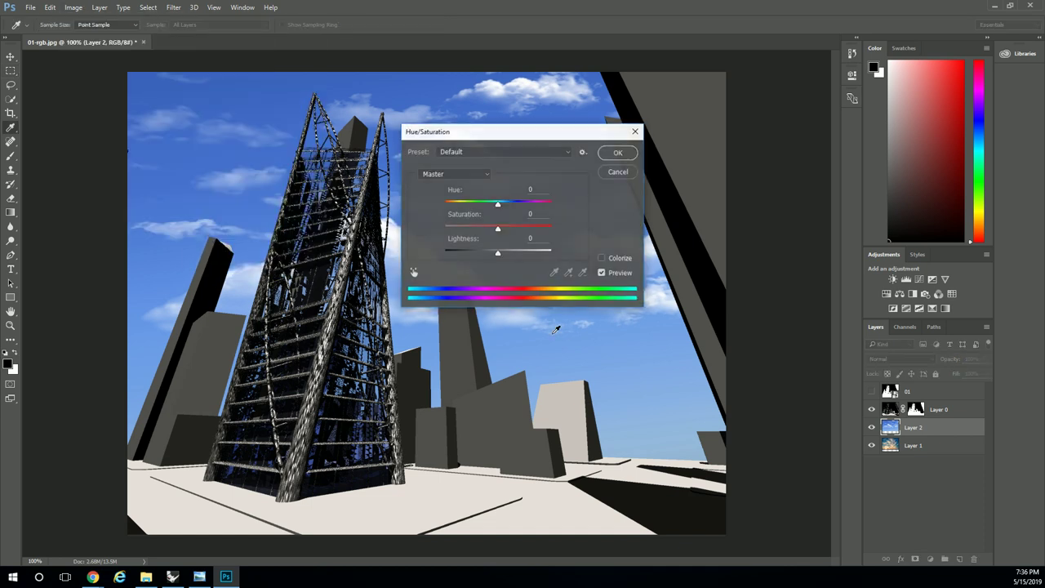
{"action": "left_click_drag", "start_coordinate": [497, 228], "coordinate": [471, 228]}
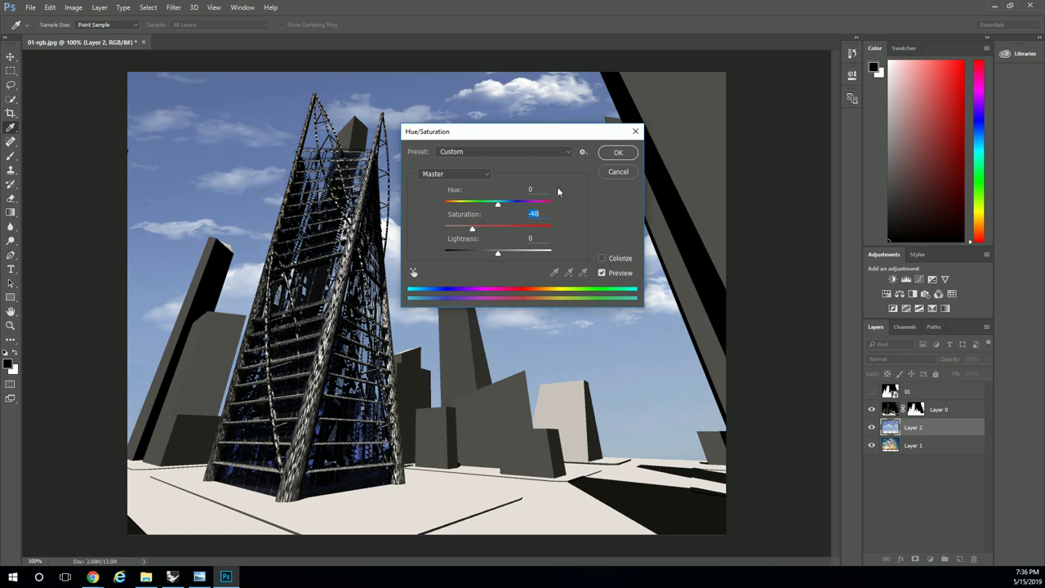
{"action": "left_click", "coordinate": [618, 151]}
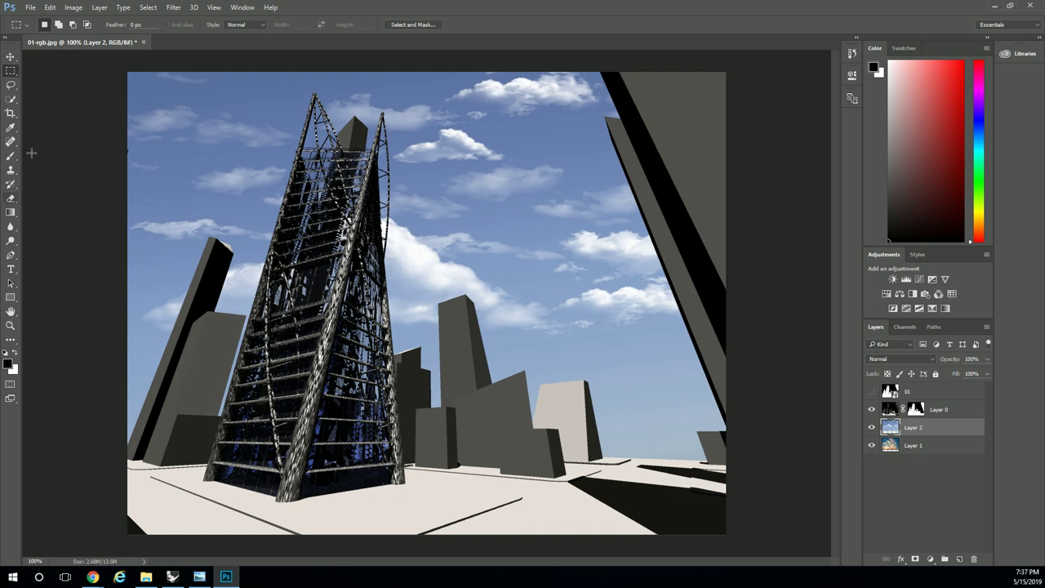
{"action": "left_click_drag", "start_coordinate": [563, 372], "coordinate": [724, 497]}
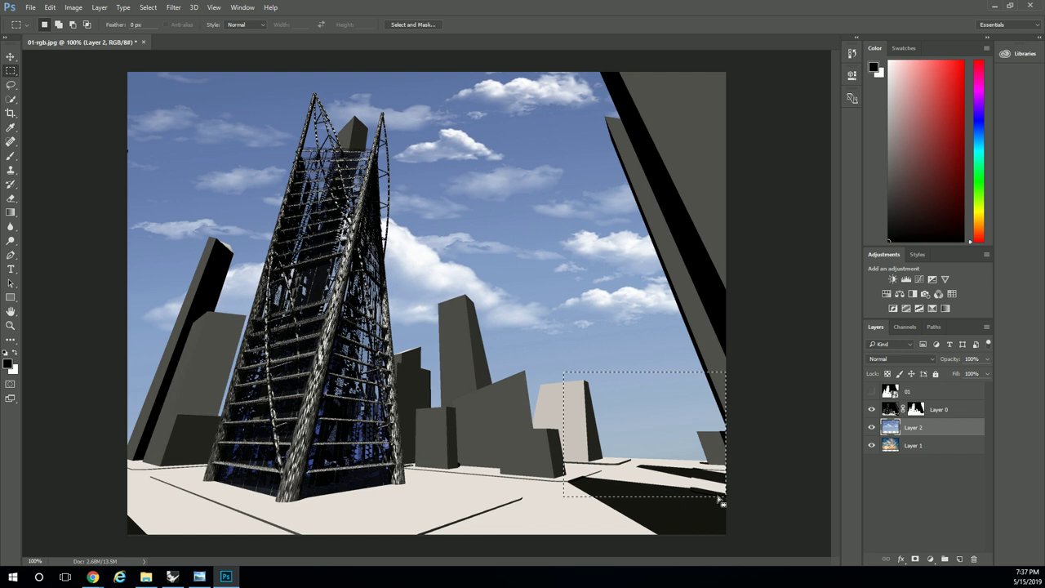